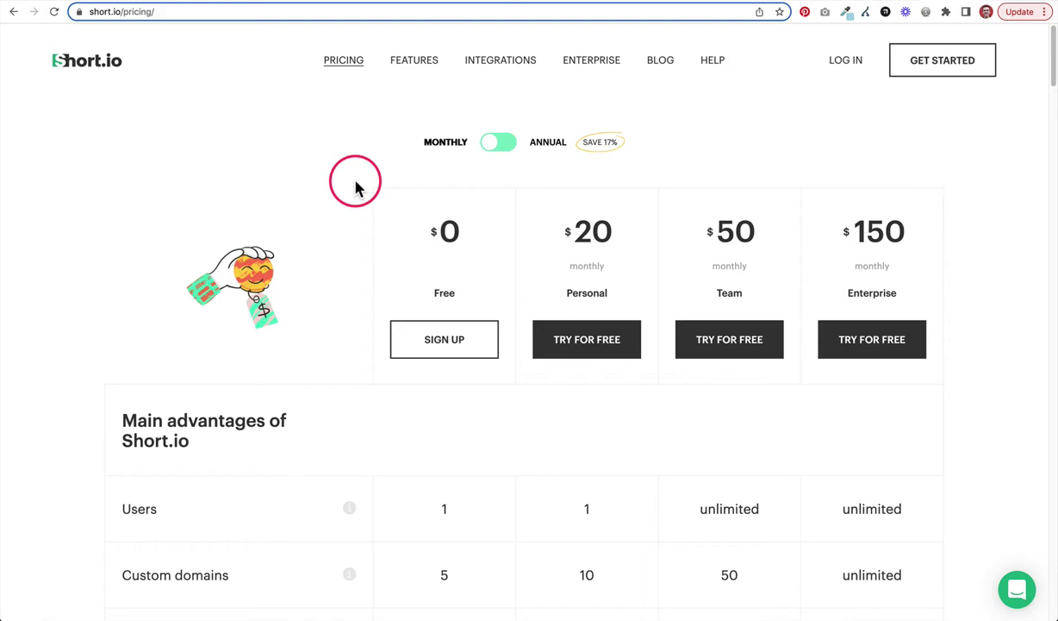
Step: Sign up for a new Short.io account on the Free plan from the pricing page
{"action": "scroll", "coordinate": [355, 194], "scroll_direction": "down", "scroll_amount": 1}
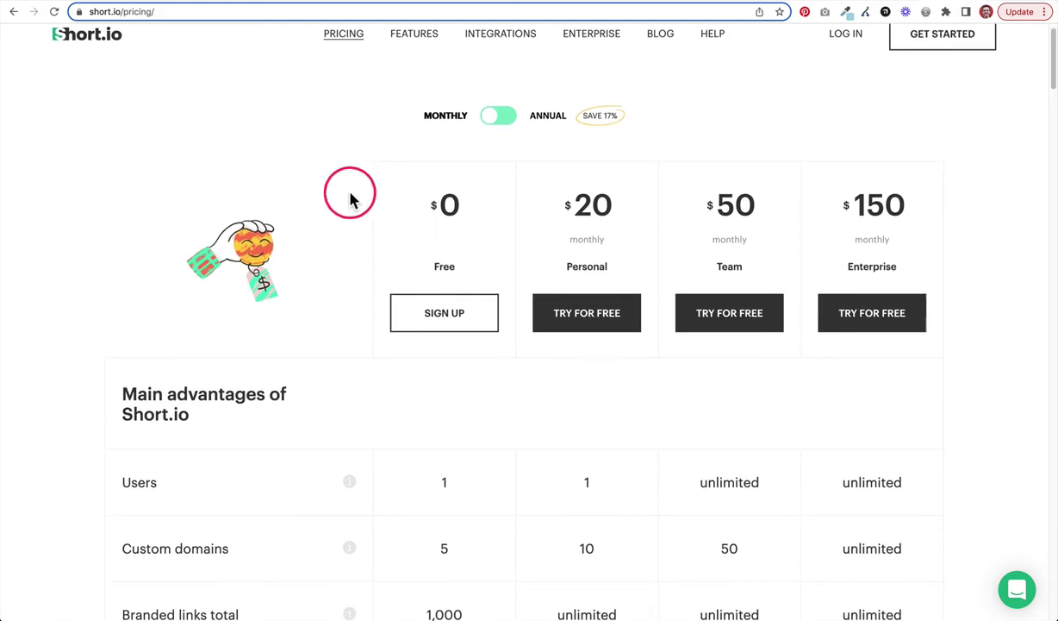
{"action": "left_click", "coordinate": [433, 326]}
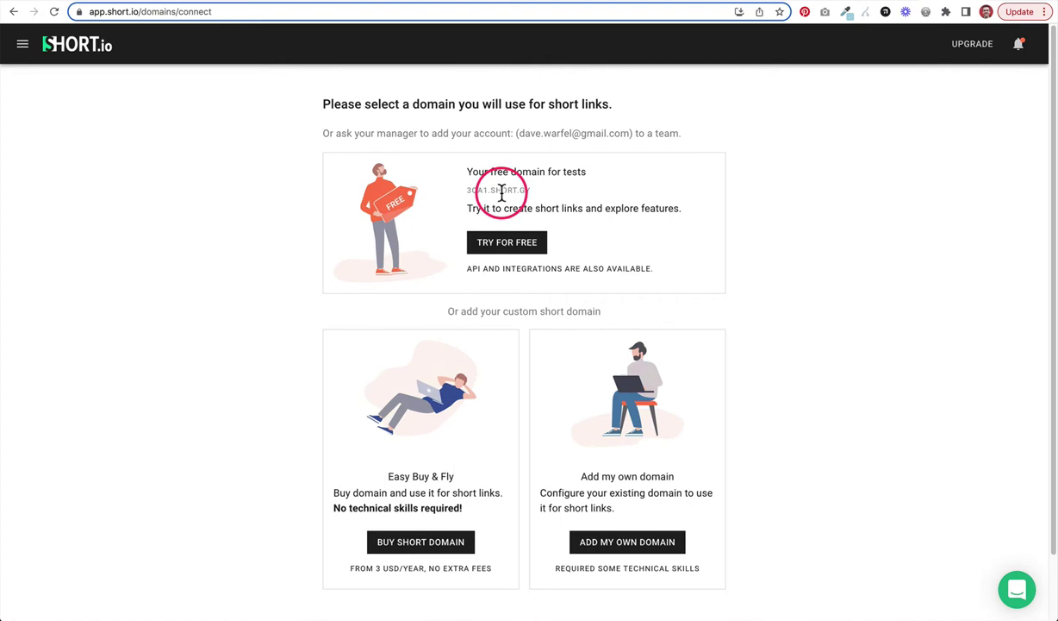
{"action": "left_click_drag", "start_coordinate": [467, 197], "coordinate": [533, 197]}
{"action": "left_click", "coordinate": [536, 198]}
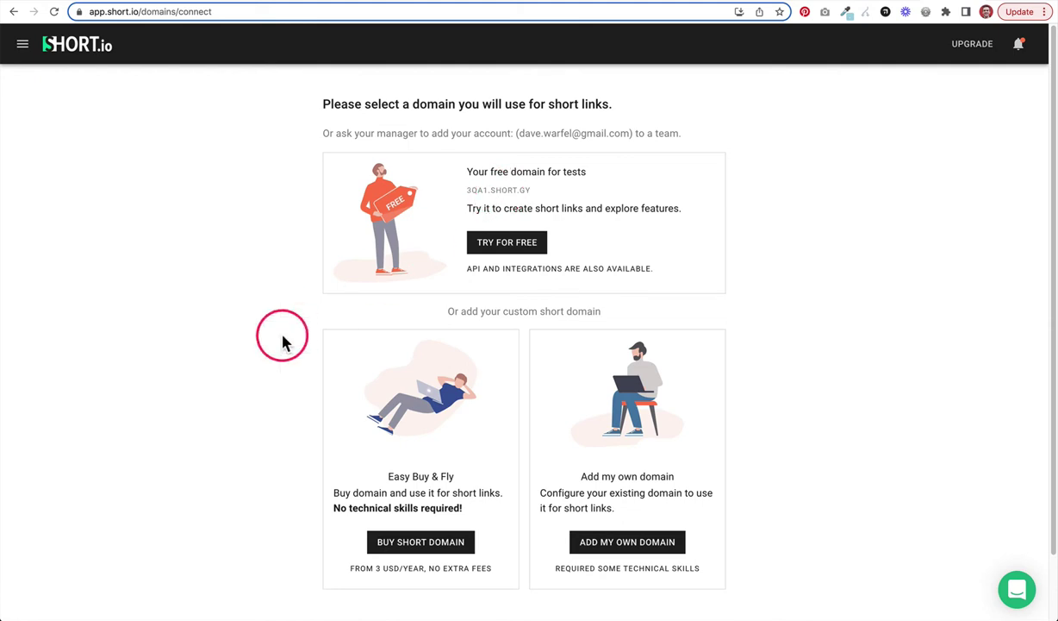
{"action": "scroll", "coordinate": [267, 345], "scroll_direction": "down", "scroll_amount": 2}
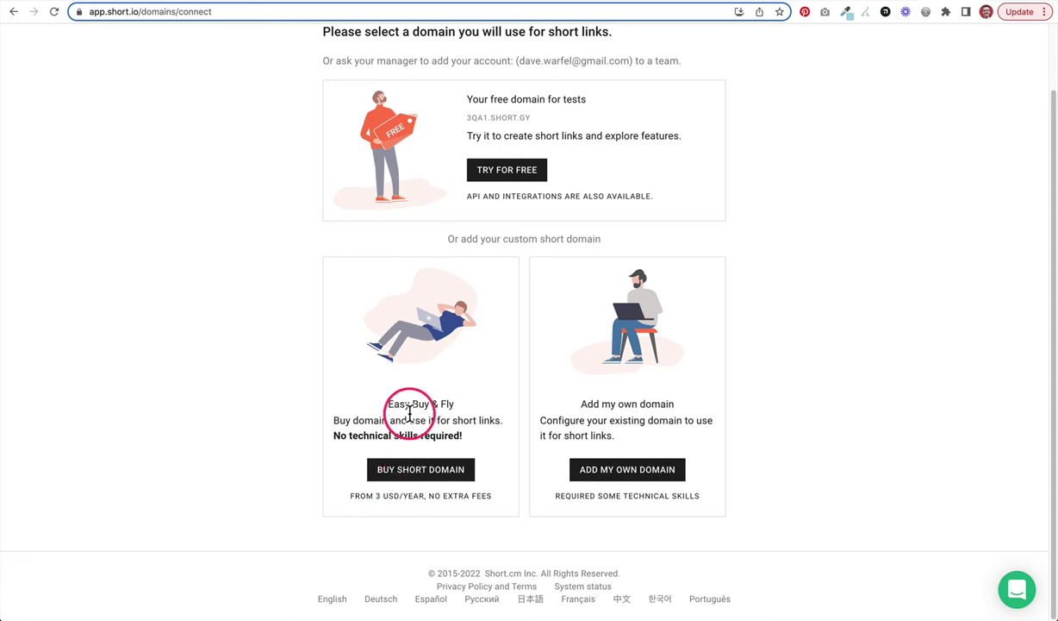
{"action": "scroll", "coordinate": [482, 370], "scroll_direction": "up", "scroll_amount": 2}
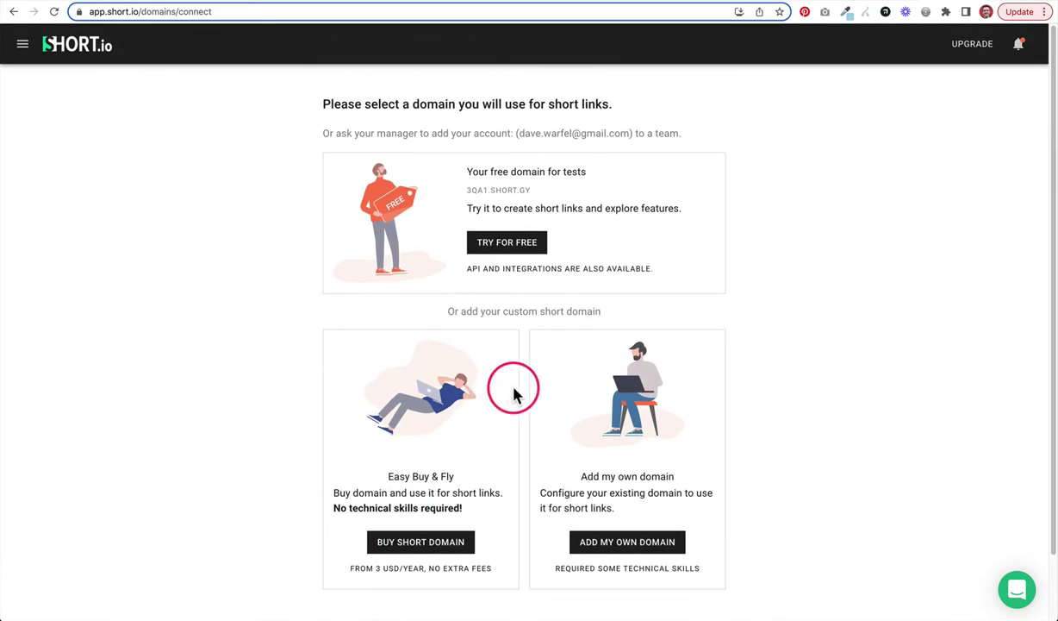
{"action": "scroll", "coordinate": [640, 438], "scroll_direction": "down", "scroll_amount": 1}
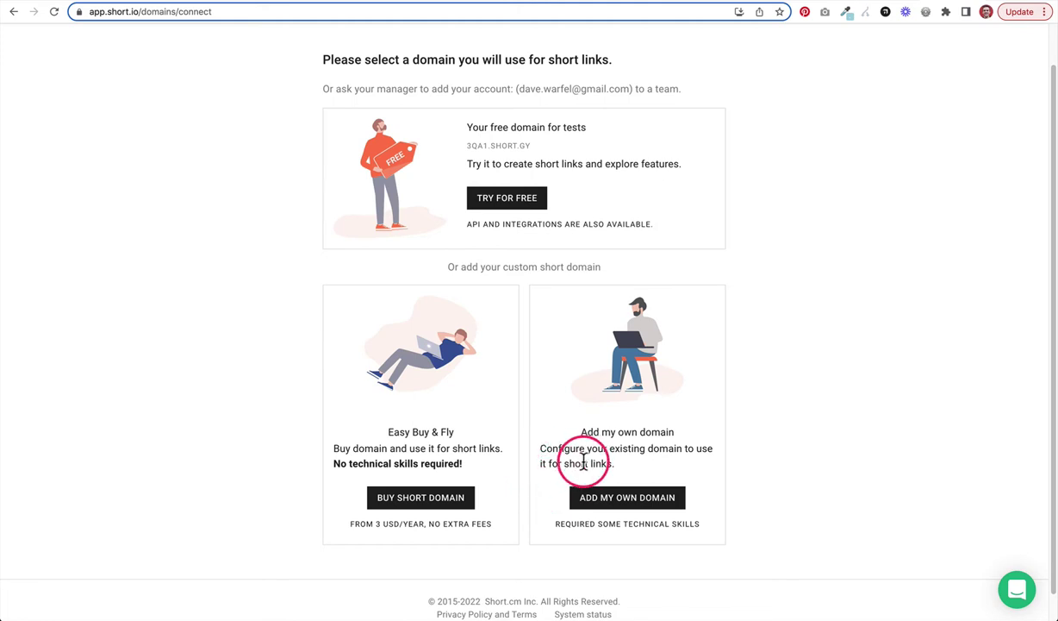
Step: Add the custom domain warf.me as an empty short domain
{"action": "left_click", "coordinate": [625, 505]}
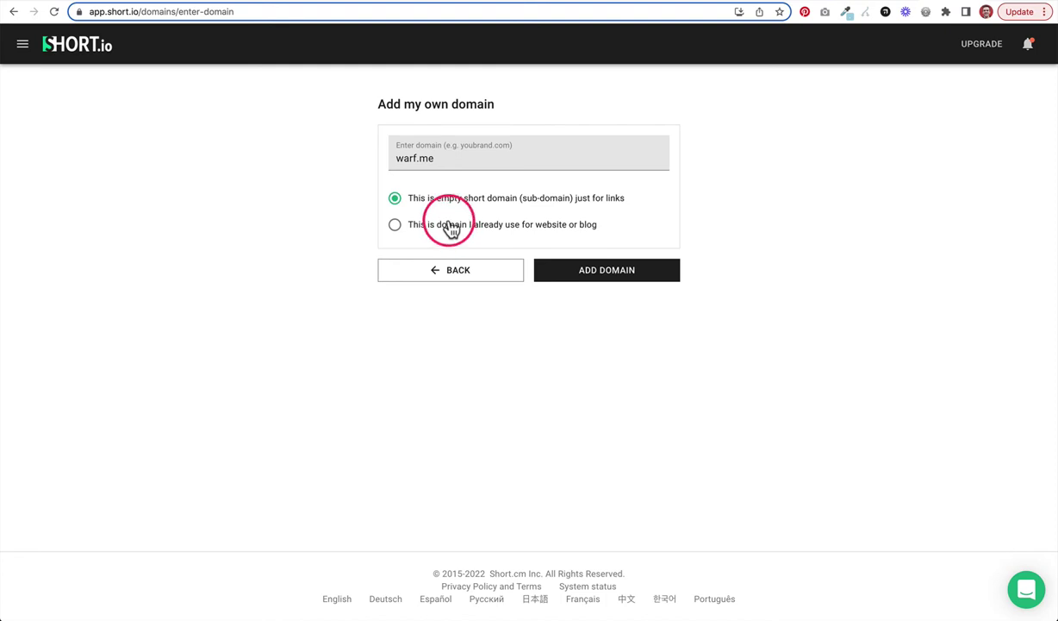
{"action": "left_click", "coordinate": [415, 154]}
{"action": "left_click_drag", "start_coordinate": [395, 158], "coordinate": [472, 159]}
{"action": "left_click", "coordinate": [472, 159]}
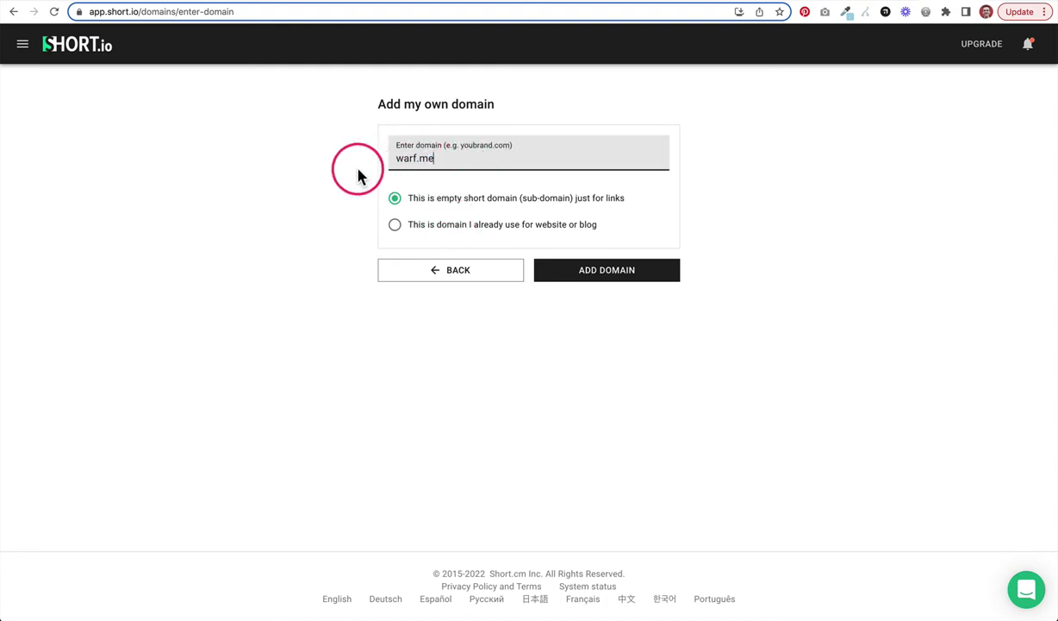
{"action": "left_click_drag", "start_coordinate": [396, 162], "coordinate": [460, 159]}
{"action": "left_click", "coordinate": [458, 160]}
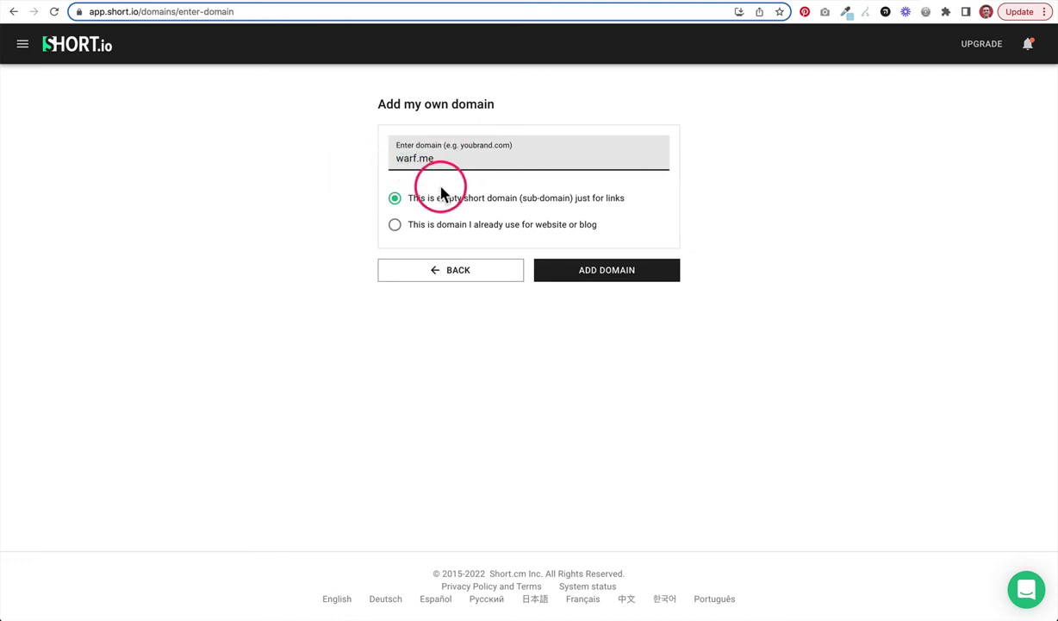
{"action": "left_click", "coordinate": [591, 274]}
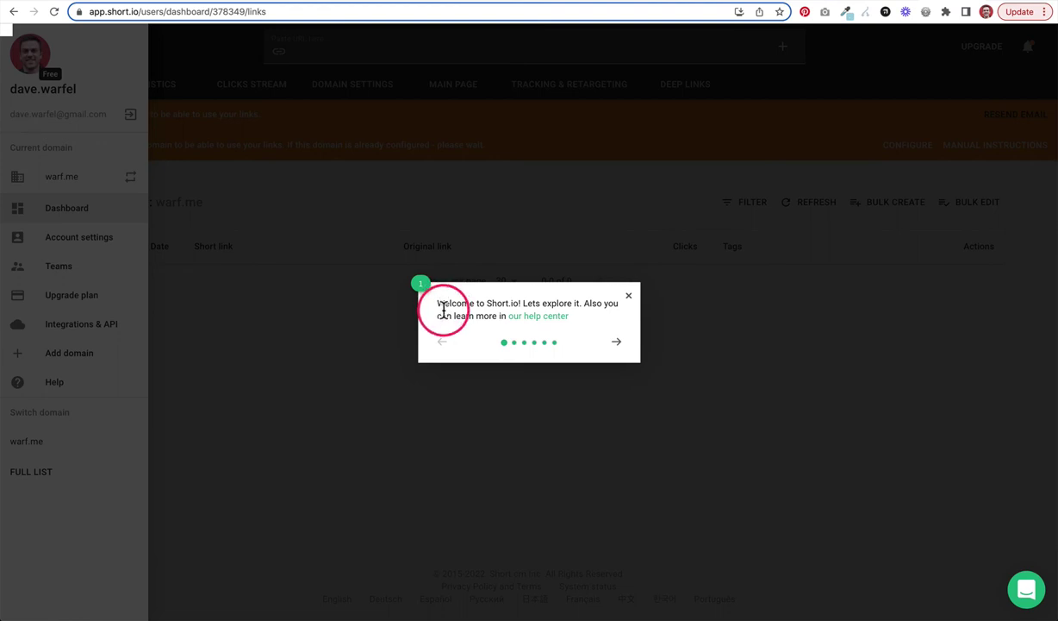
Step: Step through all six welcome-tour tips, then close the tour
{"action": "left_click", "coordinate": [617, 343]}
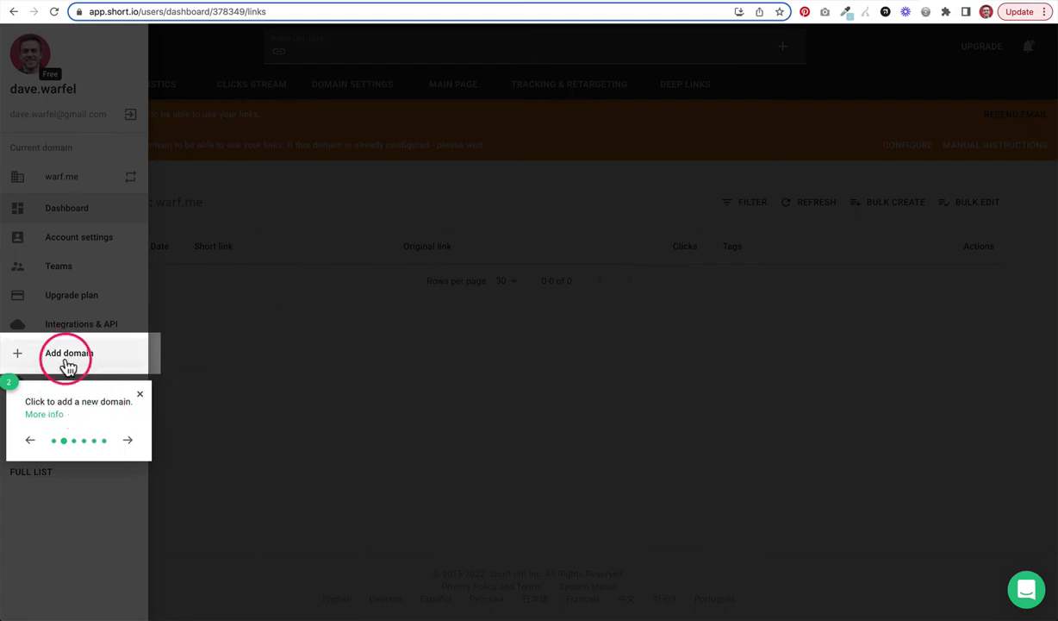
{"action": "left_click", "coordinate": [129, 441]}
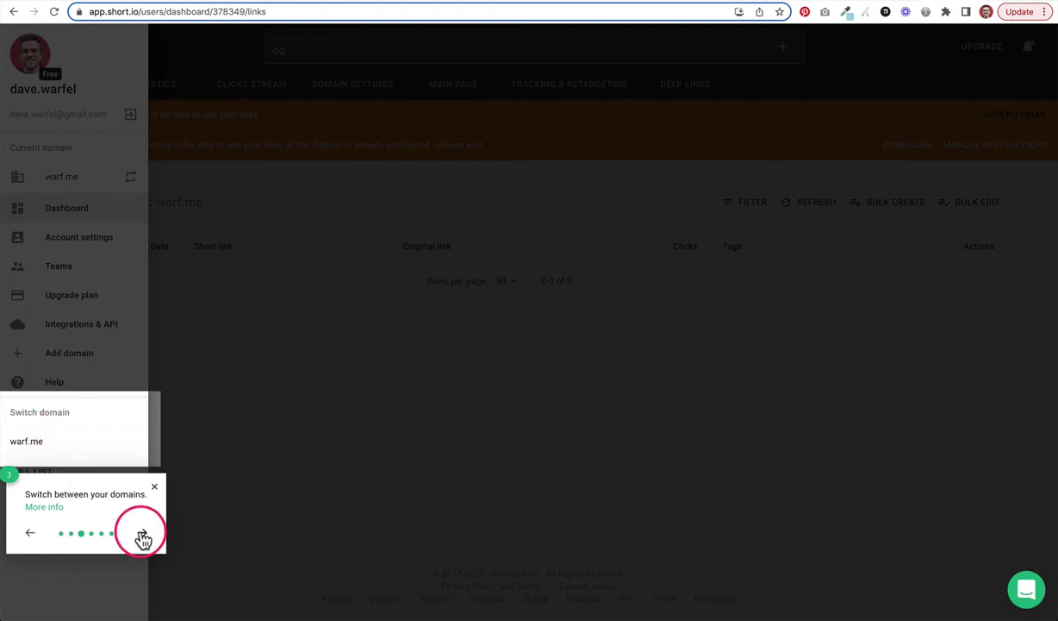
{"action": "left_click", "coordinate": [143, 536]}
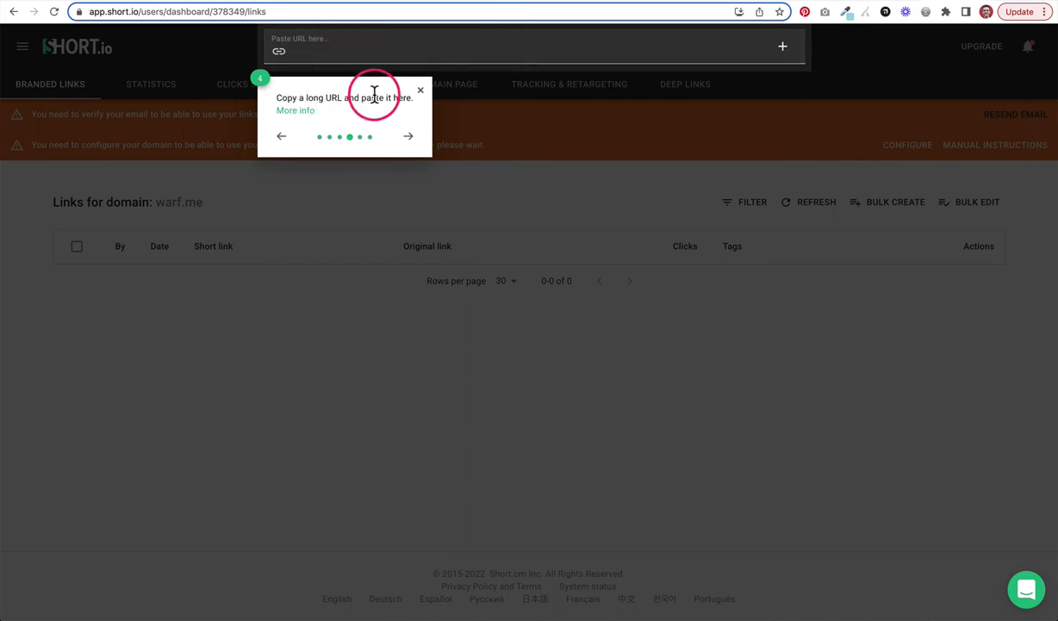
{"action": "left_click", "coordinate": [409, 138]}
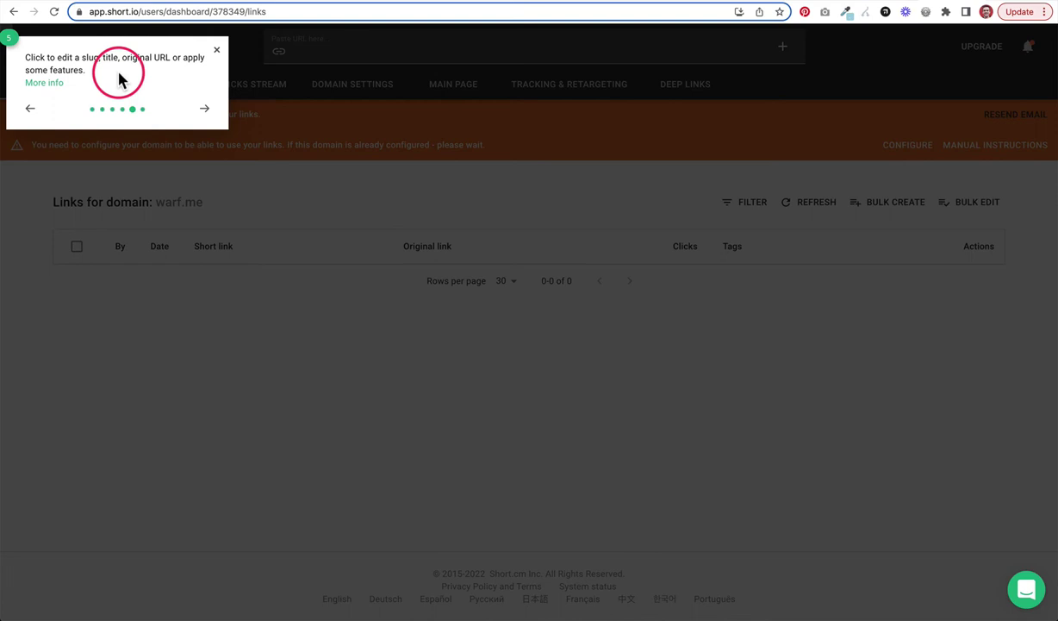
{"action": "left_click", "coordinate": [205, 110]}
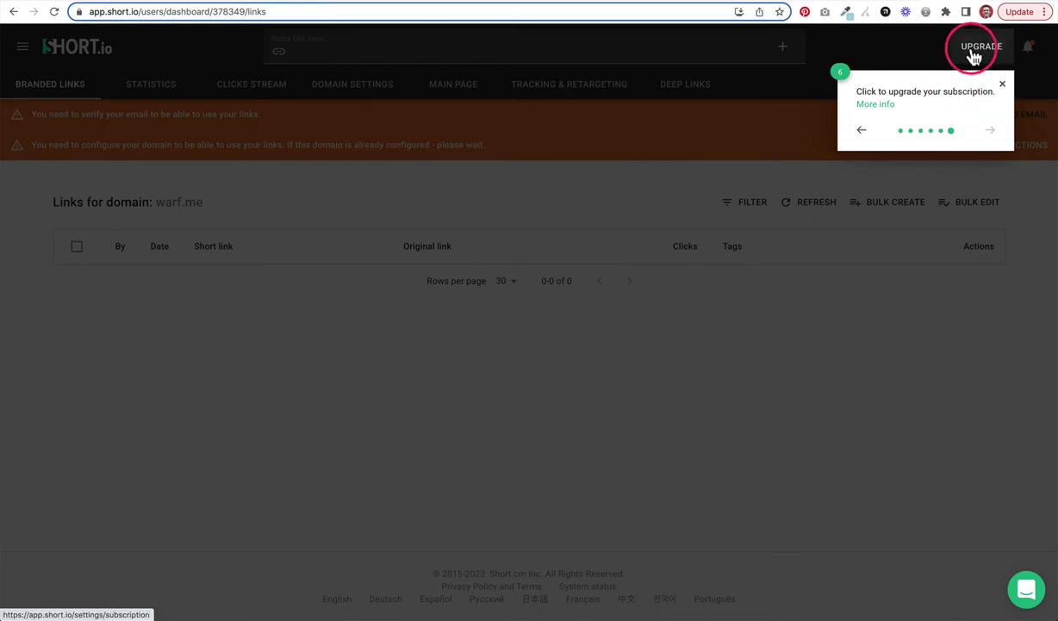
{"action": "left_click", "coordinate": [1002, 87]}
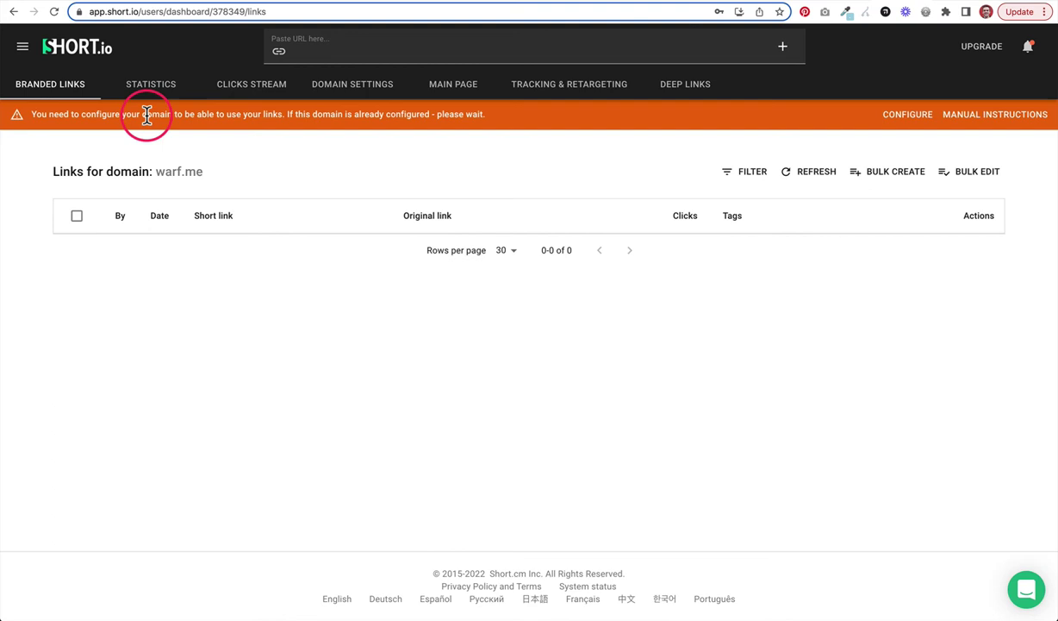
Step: Open the manual instructions from the orange configure-domain banner
{"action": "left_click", "coordinate": [983, 121]}
{"action": "scroll", "coordinate": [515, 202], "scroll_direction": "up", "scroll_amount": 2}
{"action": "scroll", "coordinate": [516, 202], "scroll_direction": "up", "scroll_amount": 10}
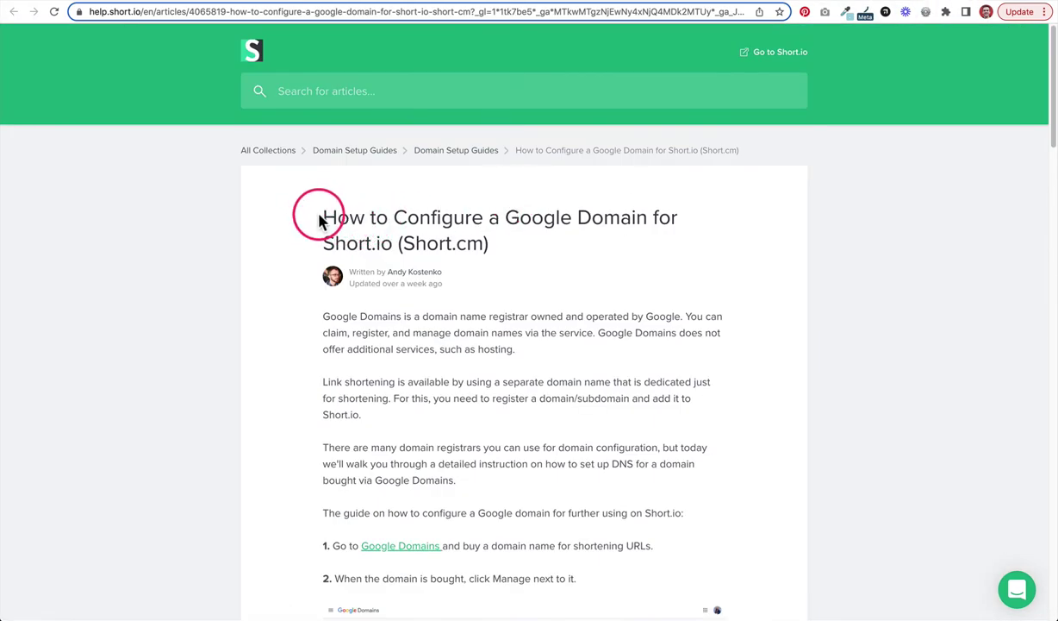
Step: Highlight the article title 'How to Configure a Google Domain for Short.io (Short.cm)'
{"action": "left_click_drag", "start_coordinate": [320, 221], "coordinate": [450, 237]}
{"action": "mouse_move", "coordinate": [505, 218]}
{"action": "left_mouse_down"}
{"action": "mouse_move", "coordinate": [664, 221]}
{"action": "mouse_move", "coordinate": [506, 215]}
{"action": "left_mouse_up"}
{"action": "left_click", "coordinate": [468, 220]}
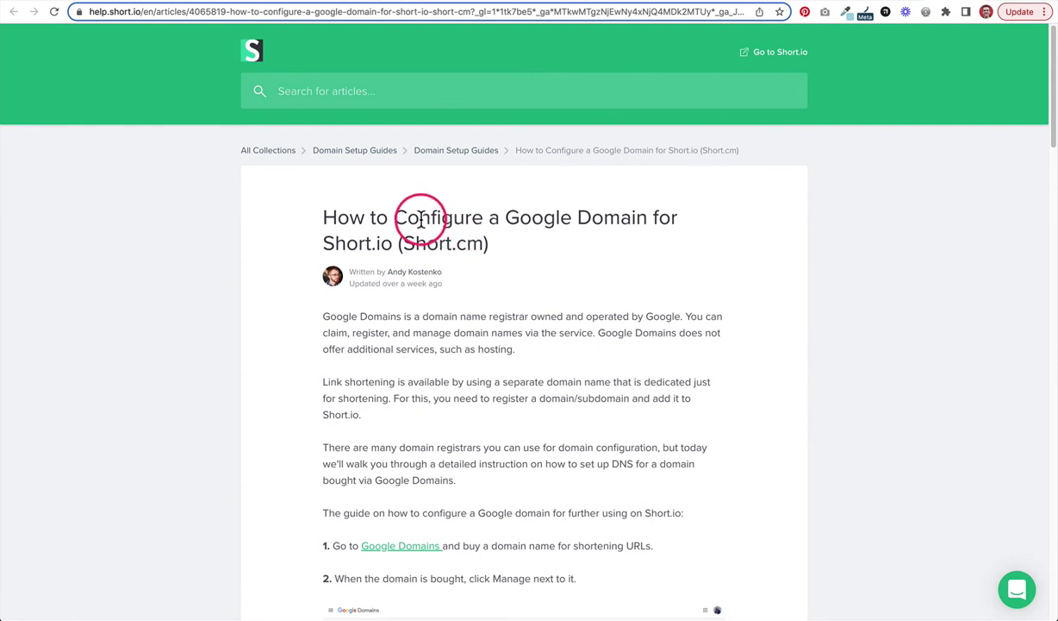
{"action": "left_click_drag", "start_coordinate": [419, 213], "coordinate": [508, 243]}
{"action": "left_click", "coordinate": [514, 248]}
{"action": "left_click", "coordinate": [509, 243]}
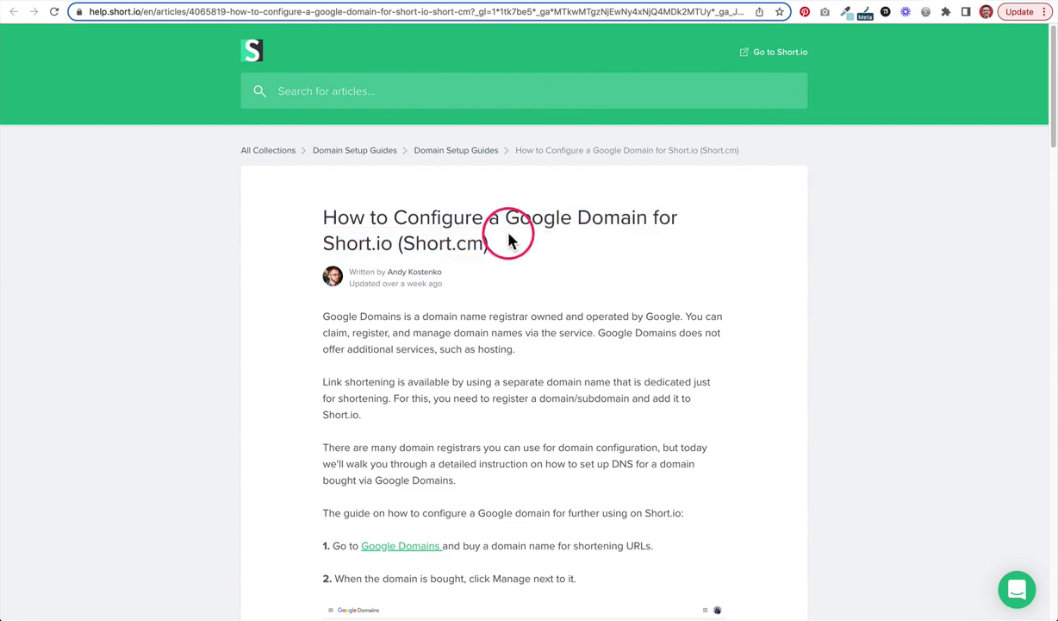
{"action": "left_click_drag", "start_coordinate": [503, 236], "coordinate": [500, 213]}
{"action": "left_click", "coordinate": [507, 221]}
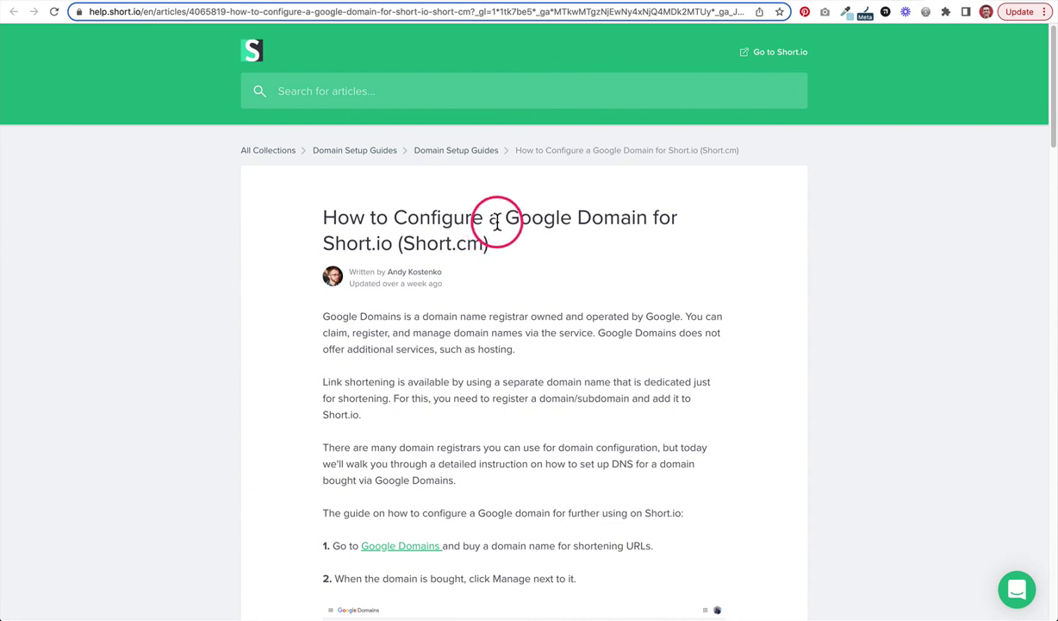
Step: Scroll through the guide's DNS setup steps and back up to the first steps
{"action": "scroll", "coordinate": [455, 315], "scroll_direction": "down", "scroll_amount": 1}
{"action": "scroll", "coordinate": [454, 316], "scroll_direction": "down", "scroll_amount": 10}
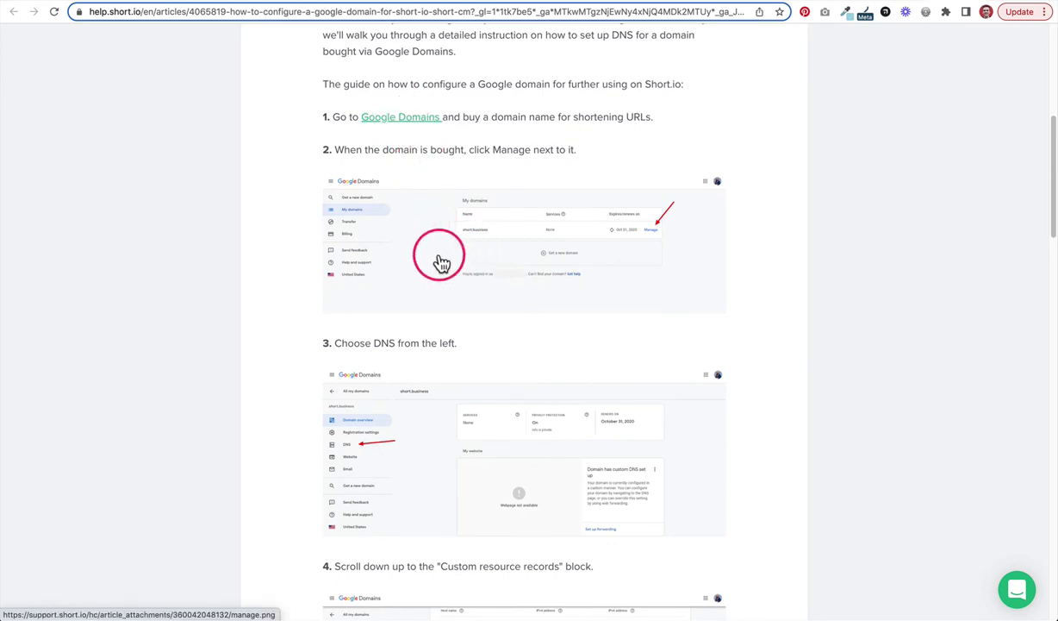
{"action": "scroll", "coordinate": [427, 259], "scroll_direction": "up", "scroll_amount": 7}
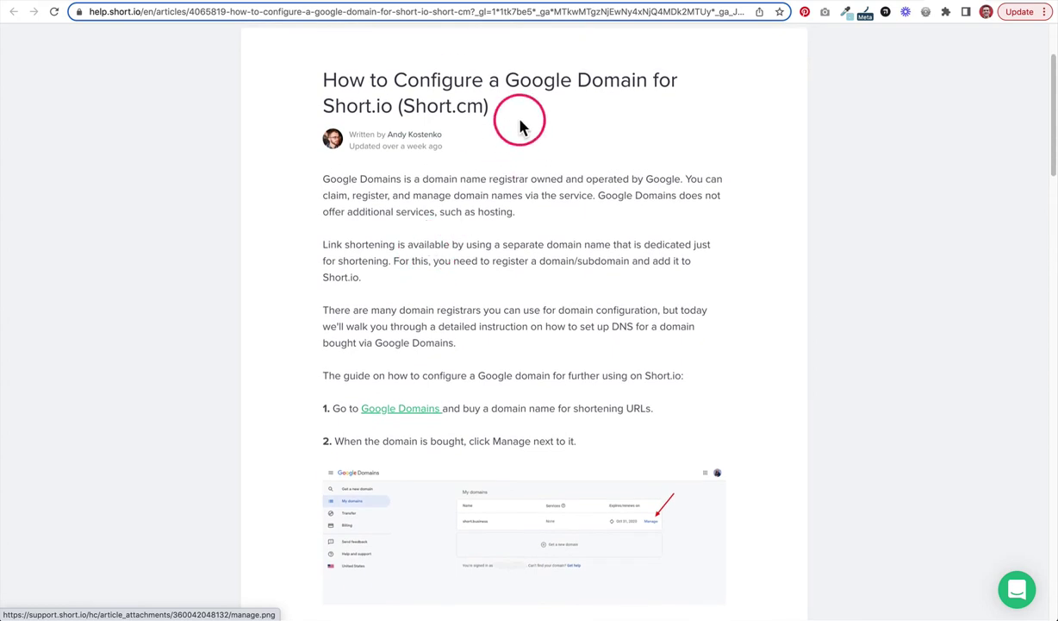
{"action": "scroll", "coordinate": [476, 194], "scroll_direction": "up", "scroll_amount": 3}
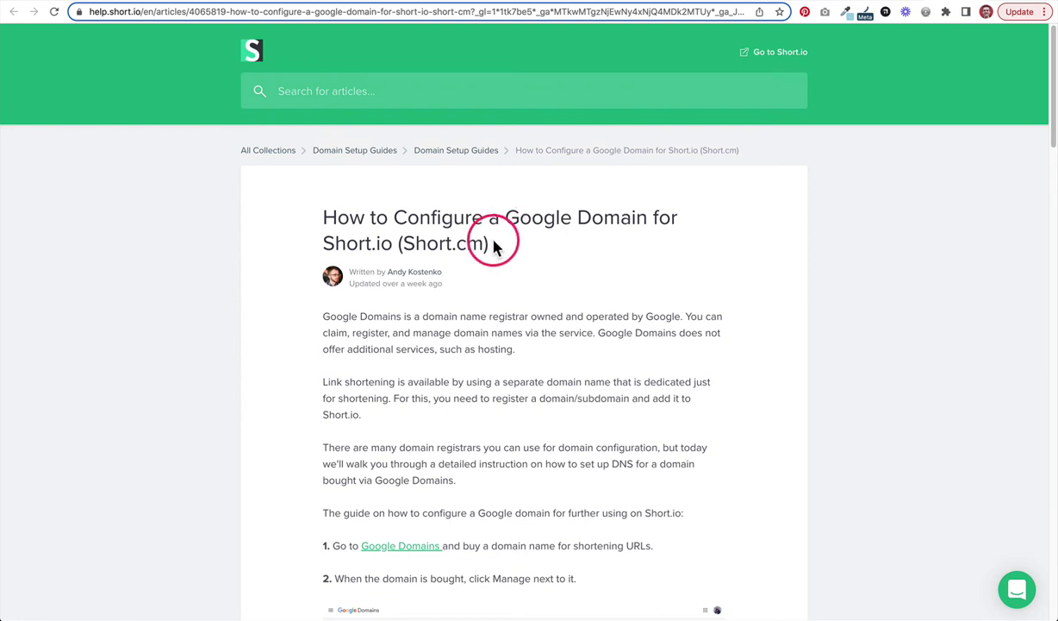
Step: Try automatic Google Domains setup for warf.me, which reports no access
{"action": "left_click", "coordinate": [887, 8]}
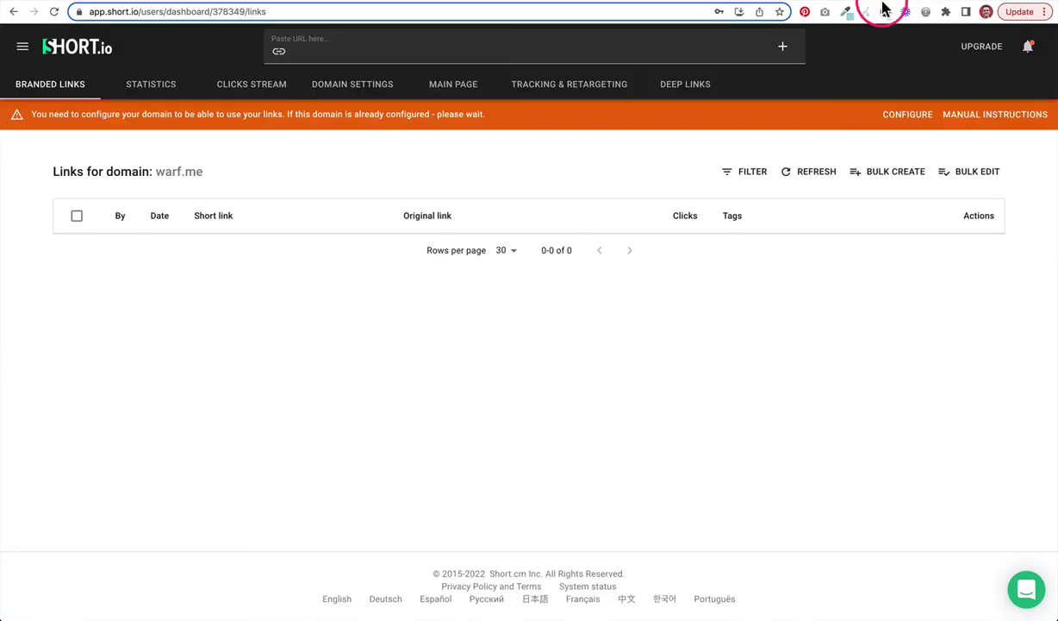
{"action": "left_click", "coordinate": [901, 117]}
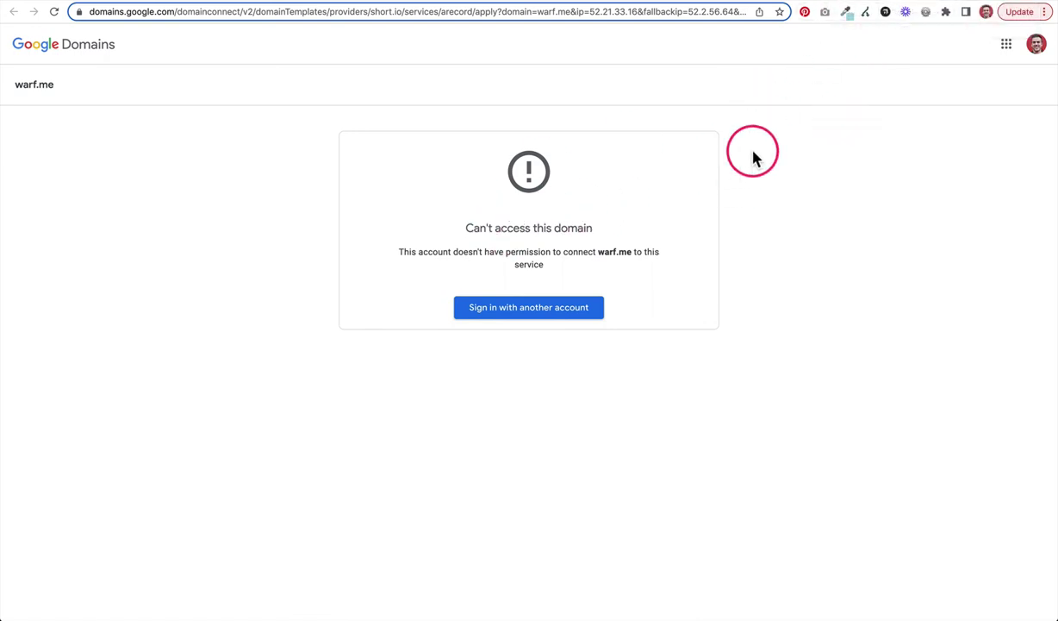
{"action": "left_click", "coordinate": [920, 3]}
Step: Scroll the help article to step 5 and select the A-record IP 52.21.33.16
{"action": "left_click", "coordinate": [907, 3]}
{"action": "scroll", "coordinate": [462, 300], "scroll_direction": "down", "scroll_amount": 1}
{"action": "scroll", "coordinate": [462, 300], "scroll_direction": "down", "scroll_amount": 10}
{"action": "scroll", "coordinate": [461, 306], "scroll_direction": "down", "scroll_amount": 6}
{"action": "scroll", "coordinate": [463, 307], "scroll_direction": "down", "scroll_amount": 6}
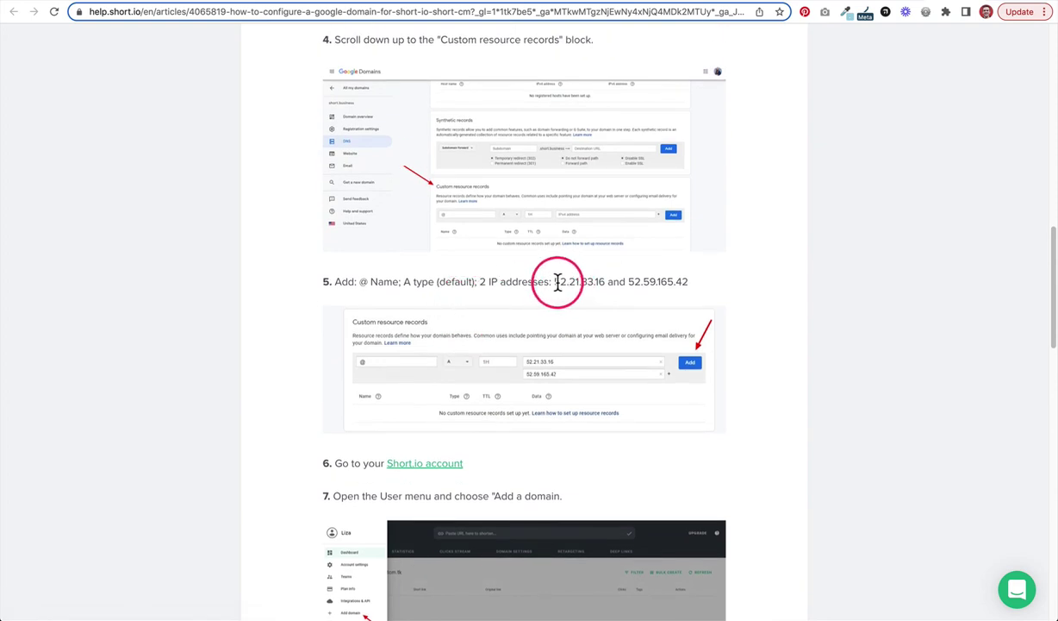
{"action": "left_click_drag", "start_coordinate": [554, 281], "coordinate": [689, 282]}
{"action": "key", "text": "ctrl+c"}
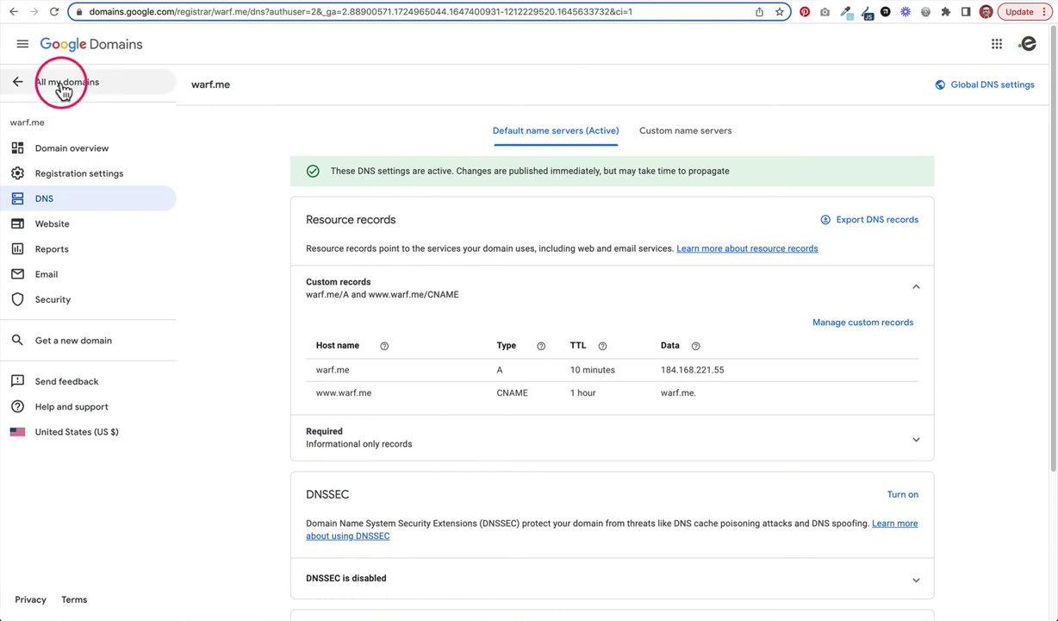
{"action": "left_click", "coordinate": [63, 89]}
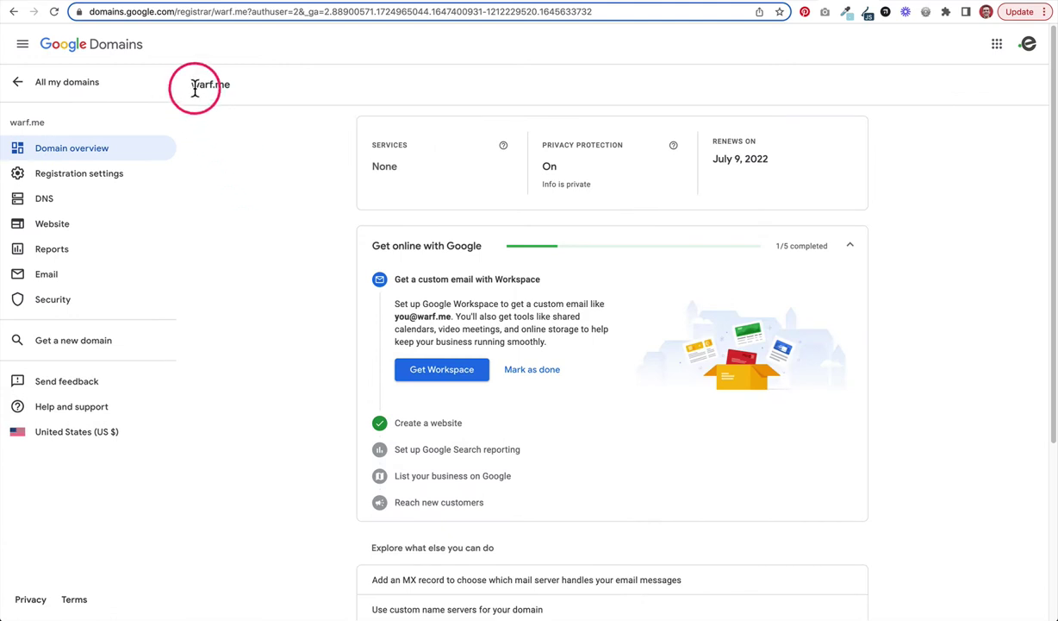
{"action": "left_click_drag", "start_coordinate": [191, 87], "coordinate": [239, 94]}
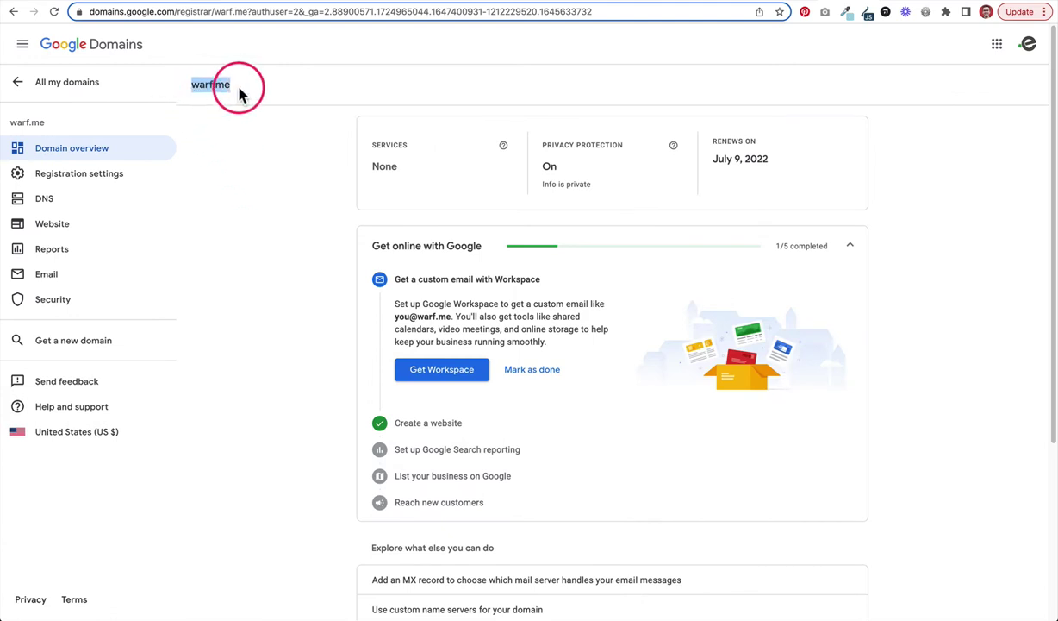
{"action": "left_click", "coordinate": [69, 203]}
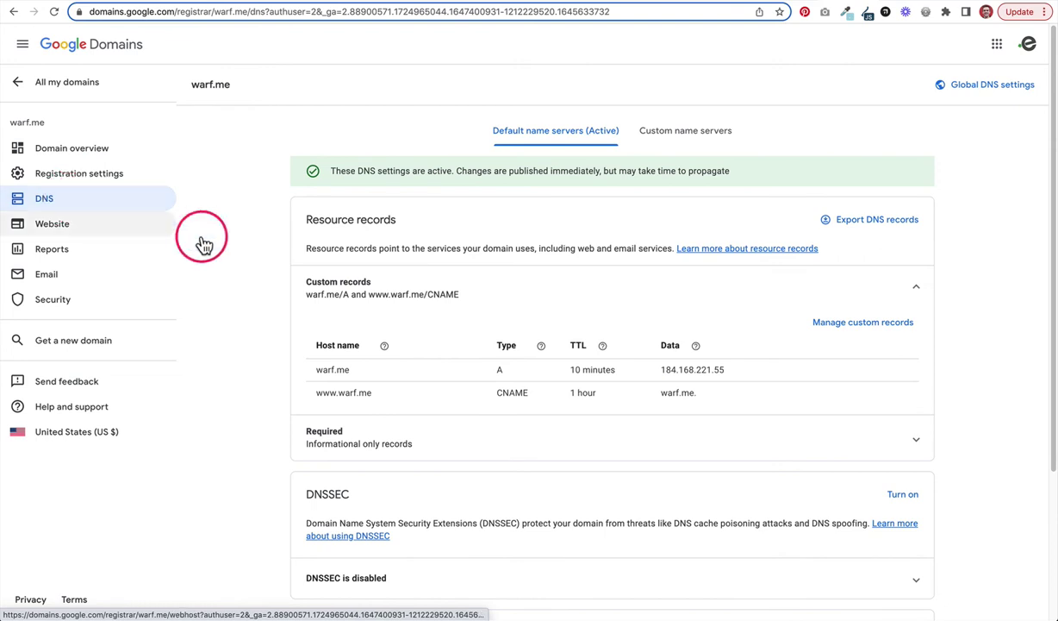
{"action": "scroll", "coordinate": [452, 300], "scroll_direction": "down", "scroll_amount": 1}
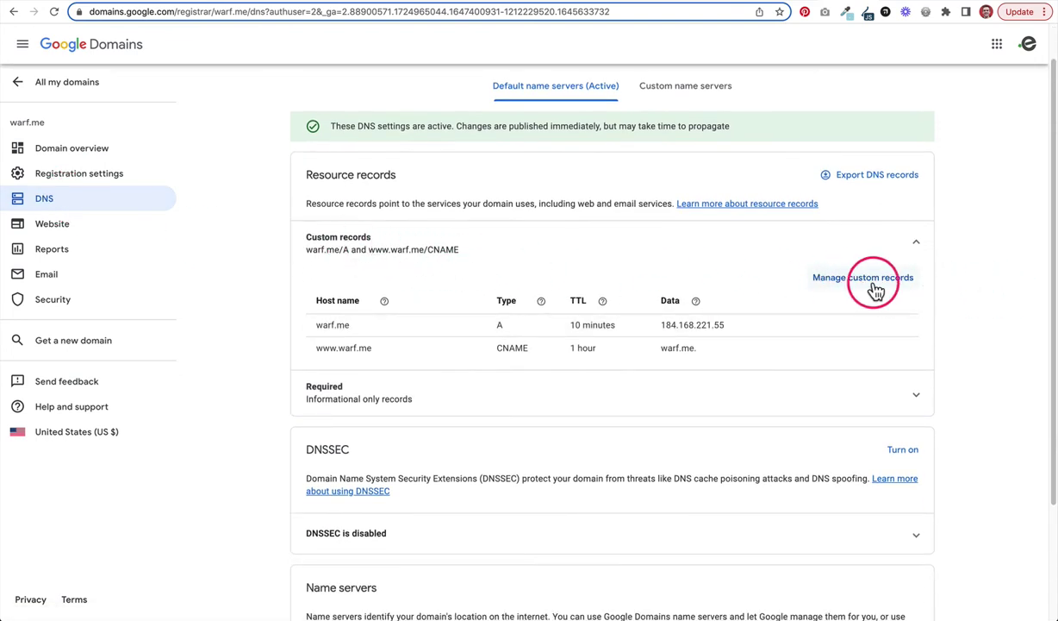
Step: Open warf.me's custom records and select the A record's address 184.168.221.55
{"action": "left_click", "coordinate": [860, 277]}
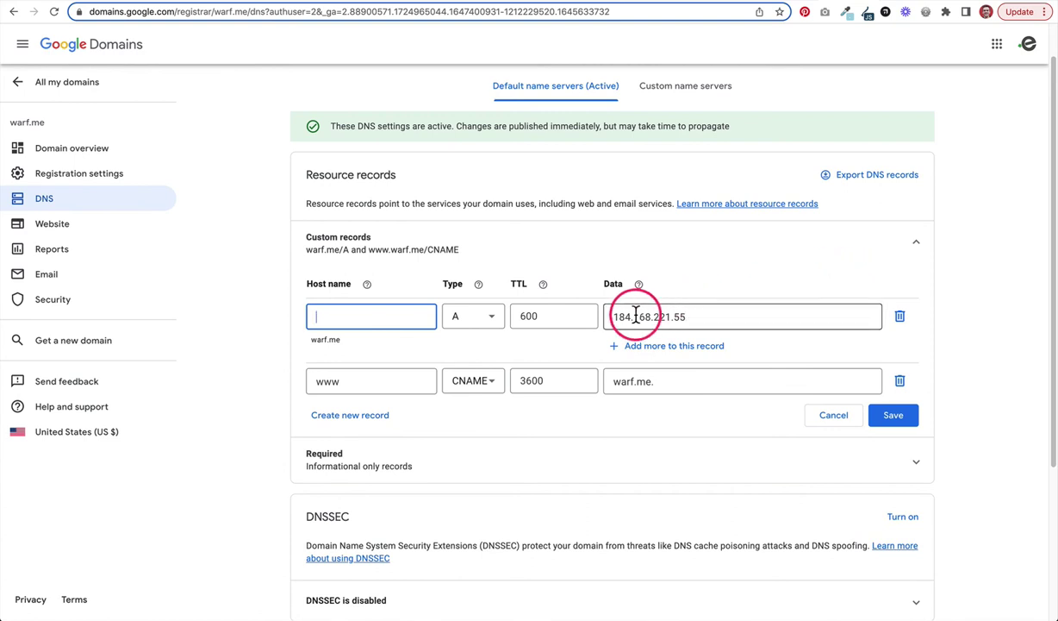
{"action": "left_click", "coordinate": [484, 321]}
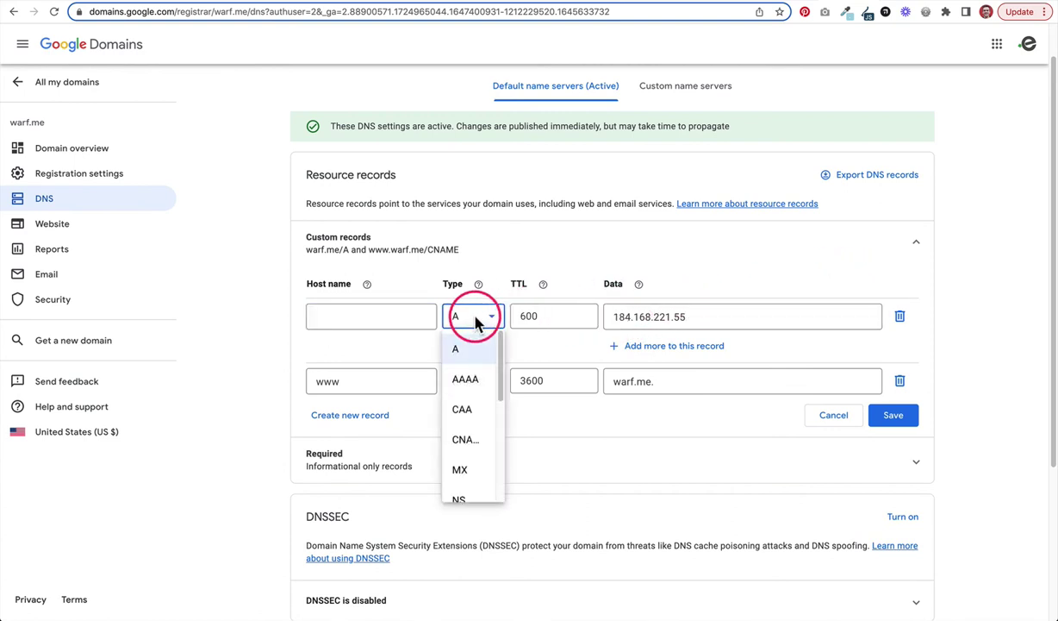
{"action": "left_click", "coordinate": [408, 317]}
{"action": "left_click", "coordinate": [642, 316]}
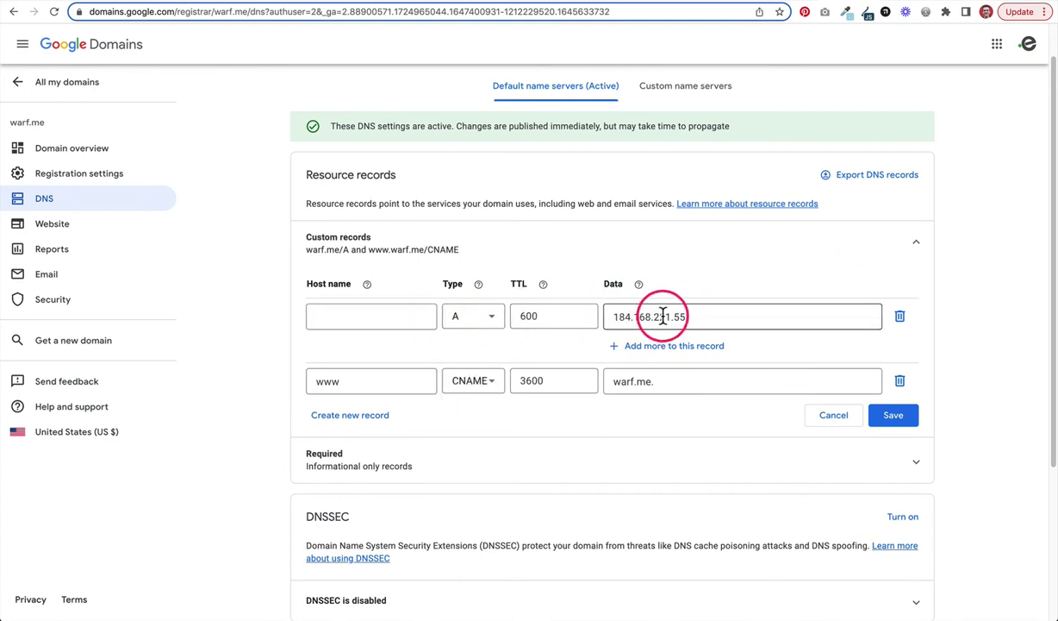
{"action": "double_click", "coordinate": [653, 317]}
{"action": "key", "text": "Right"}
Step: Discard an extra empty record row and paste 52.59.165.42 over 184.168.221.55
{"action": "left_click", "coordinate": [474, 321]}
{"action": "left_click", "coordinate": [472, 321]}
{"action": "left_click", "coordinate": [358, 426]}
{"action": "left_click", "coordinate": [481, 429]}
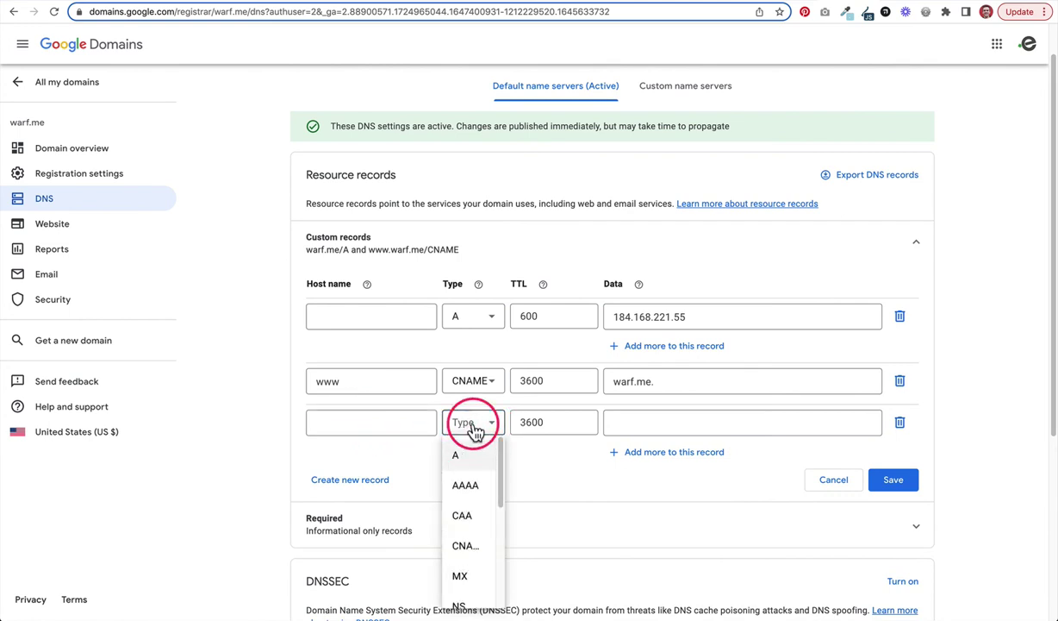
{"action": "left_click", "coordinate": [475, 426]}
{"action": "left_click", "coordinate": [899, 424]}
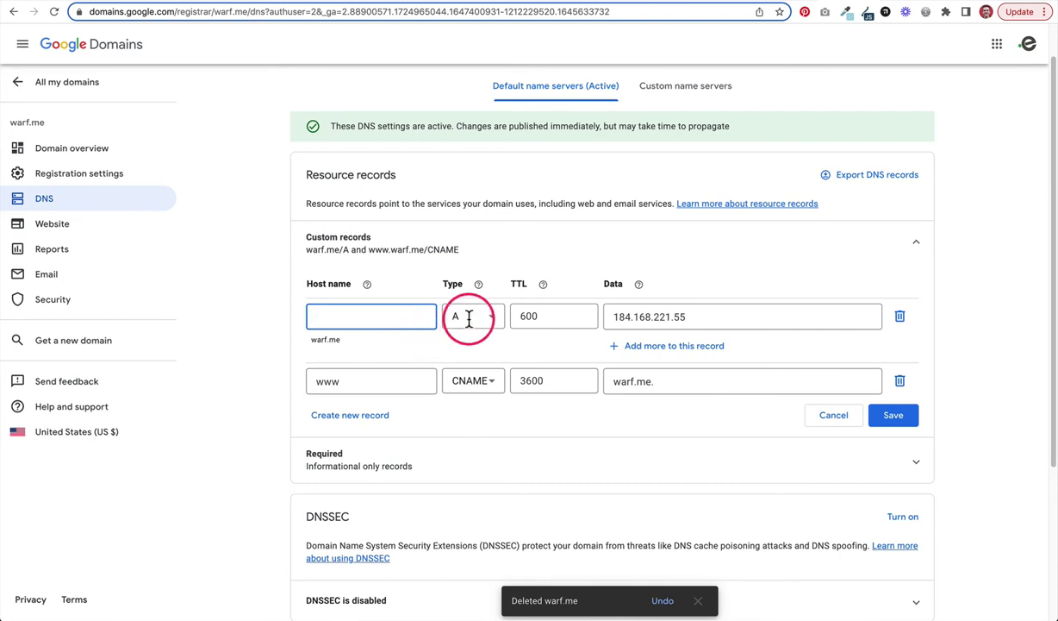
{"action": "double_click", "coordinate": [641, 317]}
{"action": "key", "text": "ctrl+v"}
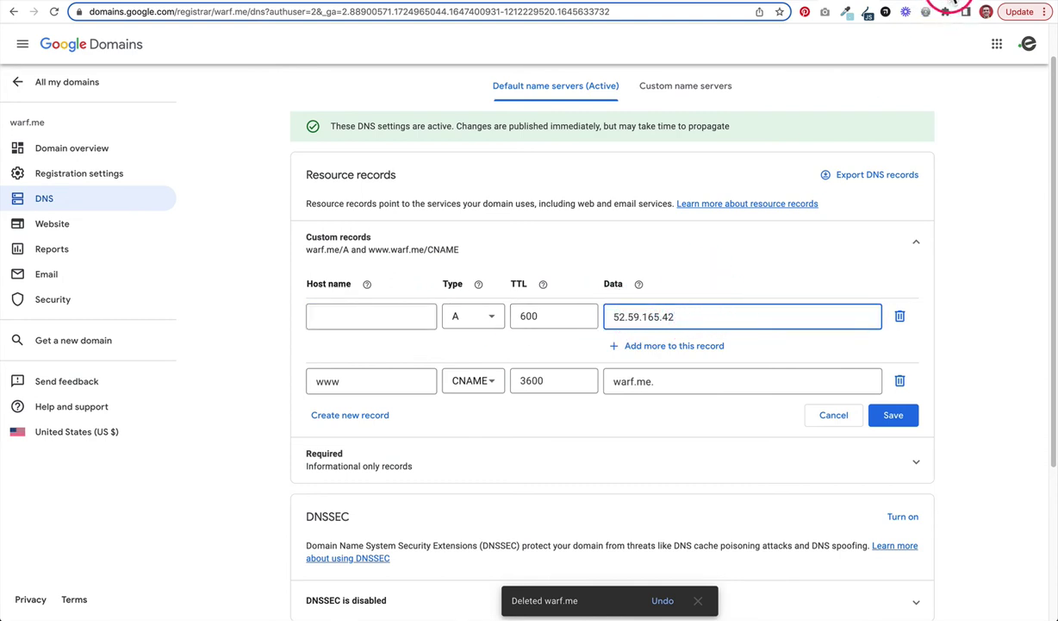
Step: Copy the address 52.21.33.16 from the help article
{"action": "left_click", "coordinate": [953, 2]}
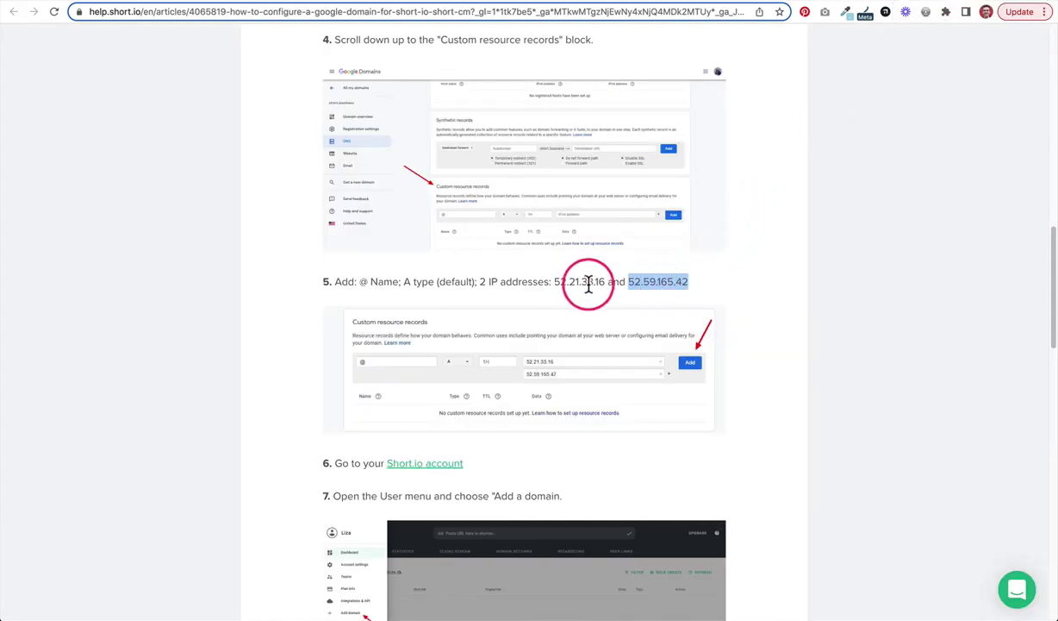
{"action": "left_click_drag", "start_coordinate": [555, 283], "coordinate": [601, 284]}
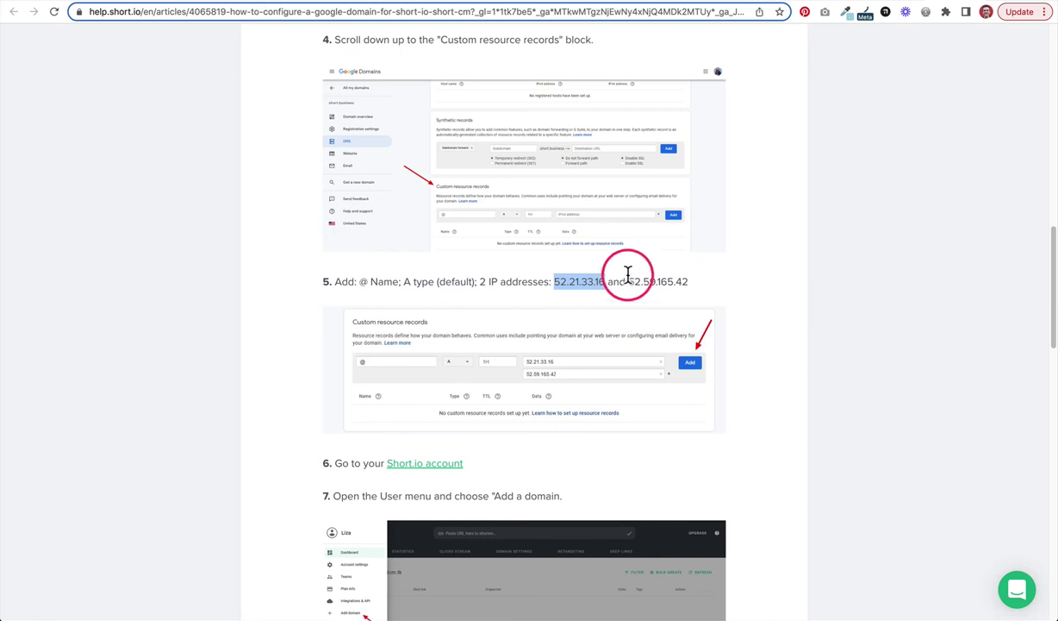
{"action": "left_click", "coordinate": [845, 5]}
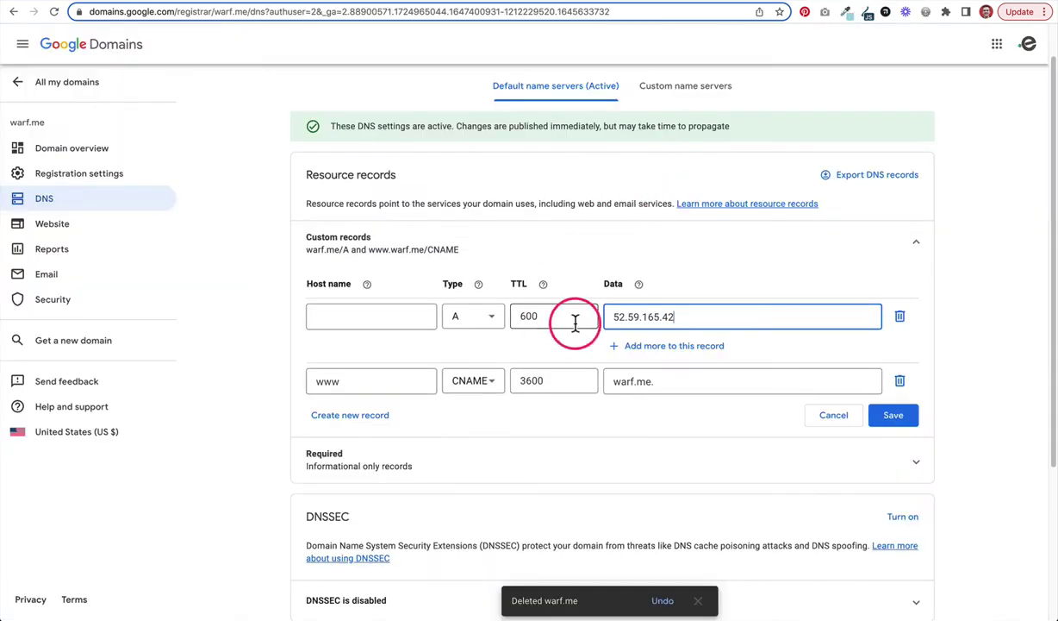
Step: Add a second A-record data field and hold 52.21.33.16 first and 52.59.165.42 second
{"action": "left_click", "coordinate": [655, 349]}
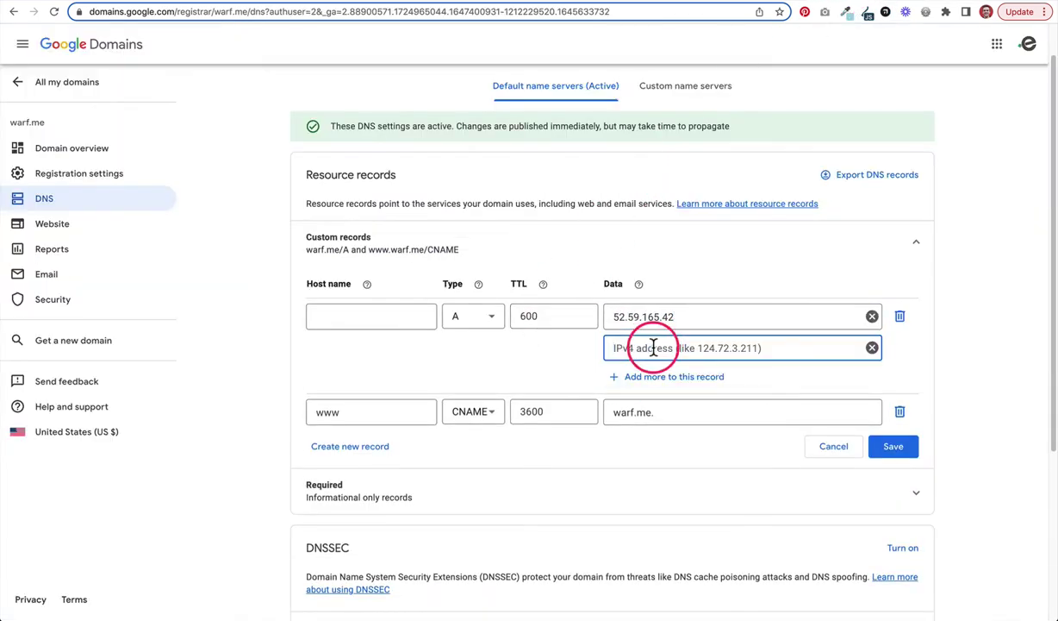
{"action": "double_click", "coordinate": [692, 319]}
{"action": "key", "text": "super+x"}
{"action": "left_click", "coordinate": [705, 347]}
{"action": "key", "text": "super+v"}
{"action": "left_click_drag", "start_coordinate": [669, 347], "coordinate": [615, 348]}
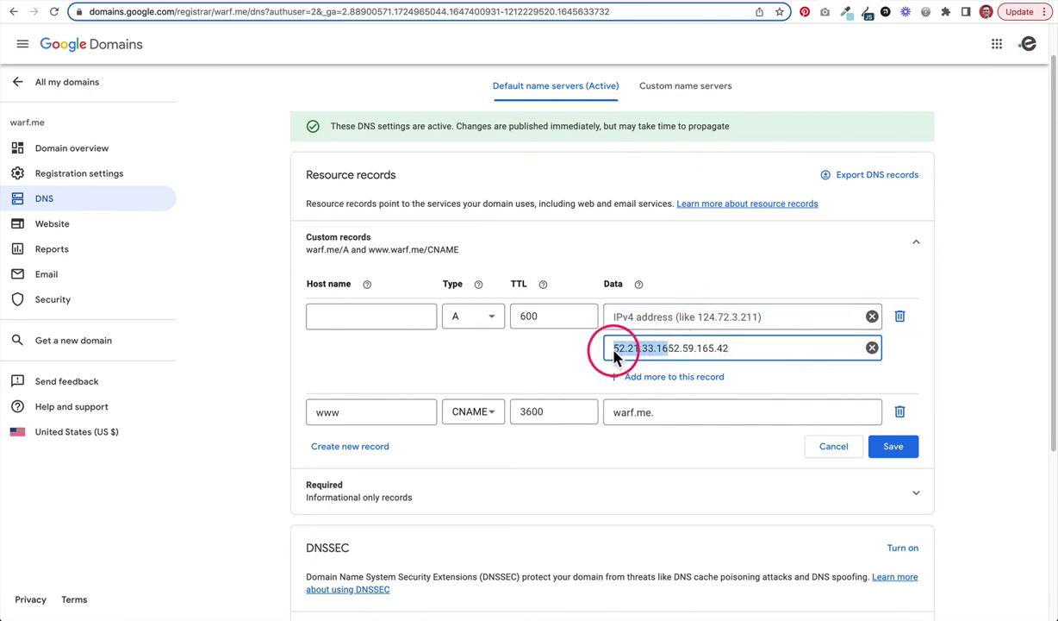
{"action": "key", "text": "BackSpace"}
{"action": "left_click", "coordinate": [629, 316]}
{"action": "key", "text": "super+v"}
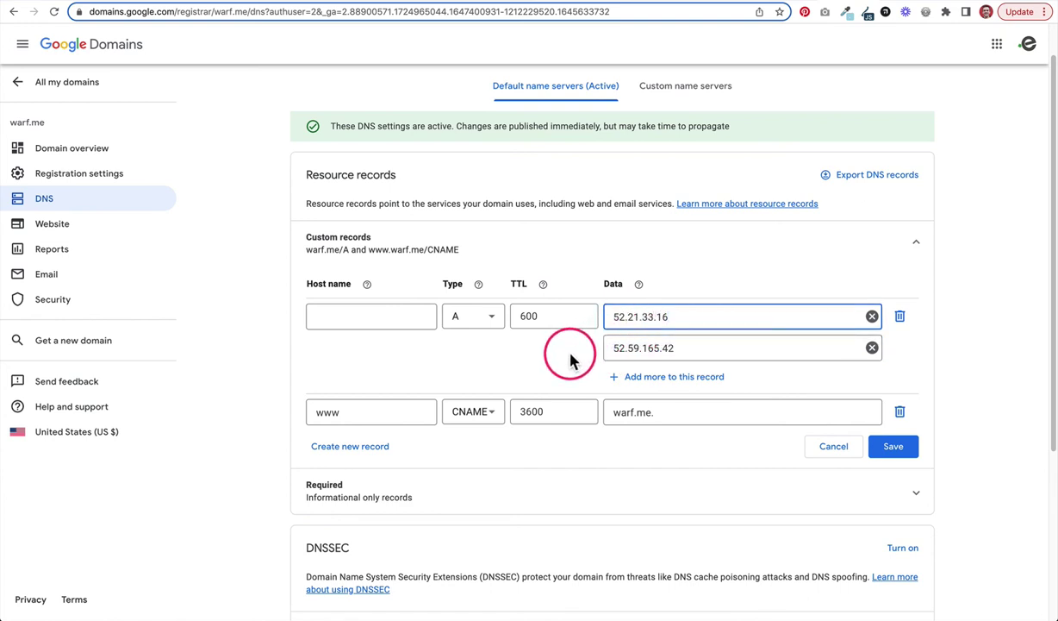
Step: Cross-check the A-record data against the help article's step 5
{"action": "left_click", "coordinate": [377, 315]}
{"action": "left_click", "coordinate": [414, 352]}
{"action": "left_click", "coordinate": [841, 7]}
{"action": "left_click", "coordinate": [948, 4]}
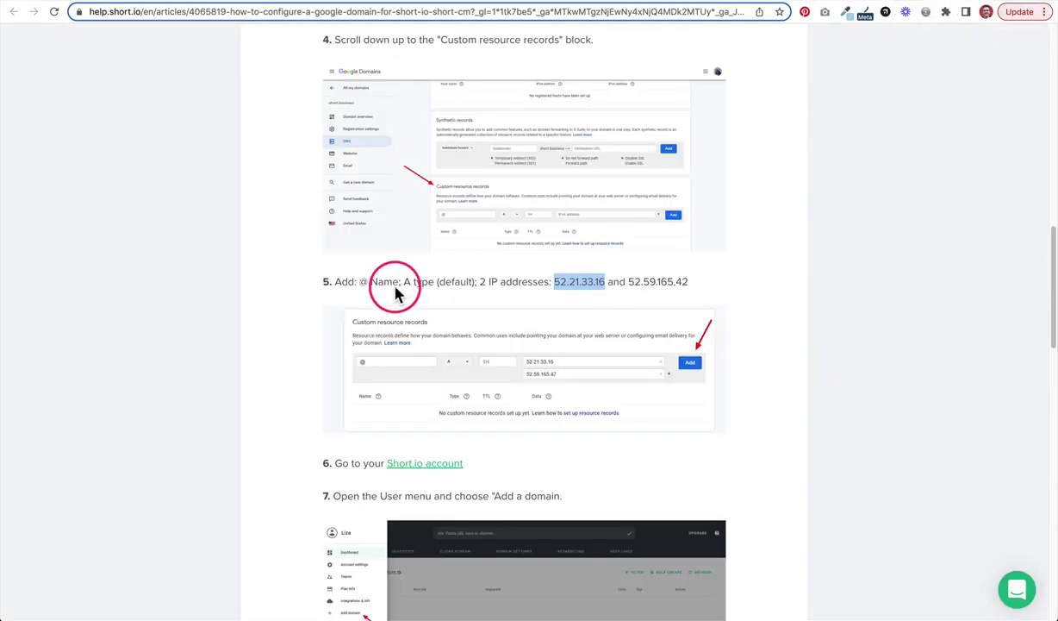
{"action": "left_click", "coordinate": [351, 283]}
{"action": "left_click_drag", "start_coordinate": [351, 283], "coordinate": [378, 282]}
{"action": "left_click", "coordinate": [786, 18]}
{"action": "left_click", "coordinate": [849, 6]}
Step: Set the A record's host name to @, keeping type A and TTL 600
{"action": "left_click", "coordinate": [362, 317]}
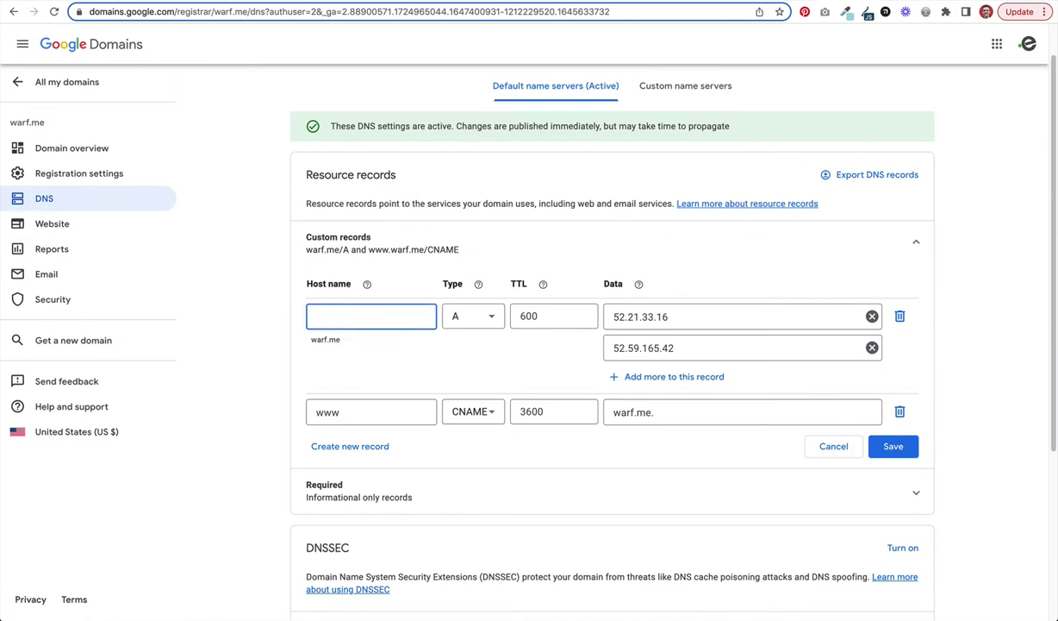
{"action": "type", "text": "@"}
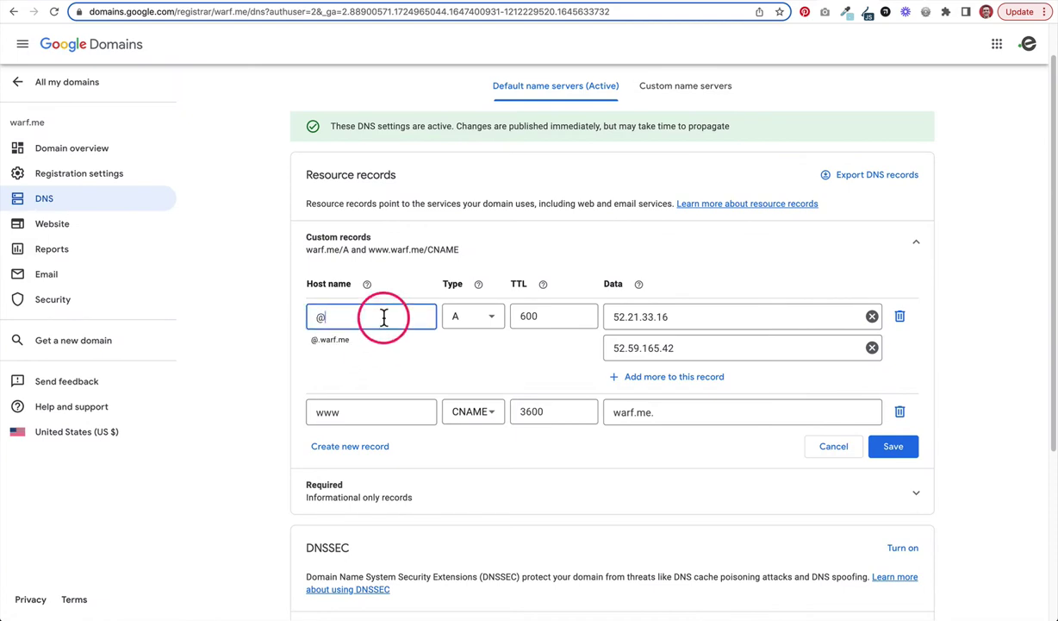
{"action": "left_click", "coordinate": [390, 352]}
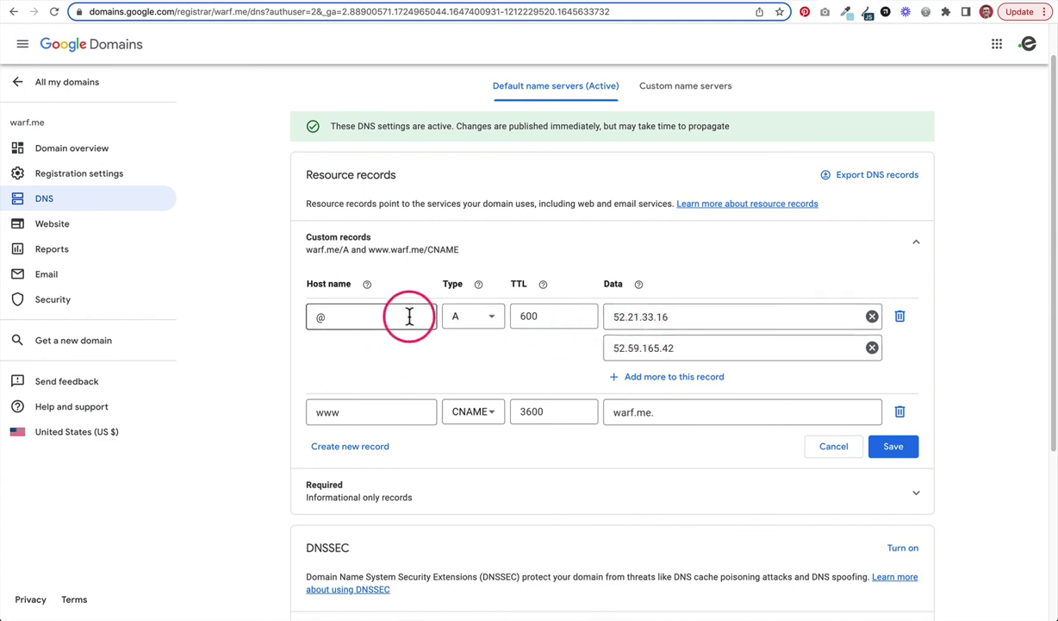
{"action": "left_click", "coordinate": [468, 321]}
{"action": "left_click", "coordinate": [472, 321]}
{"action": "left_click", "coordinate": [356, 317]}
{"action": "left_click", "coordinate": [536, 318]}
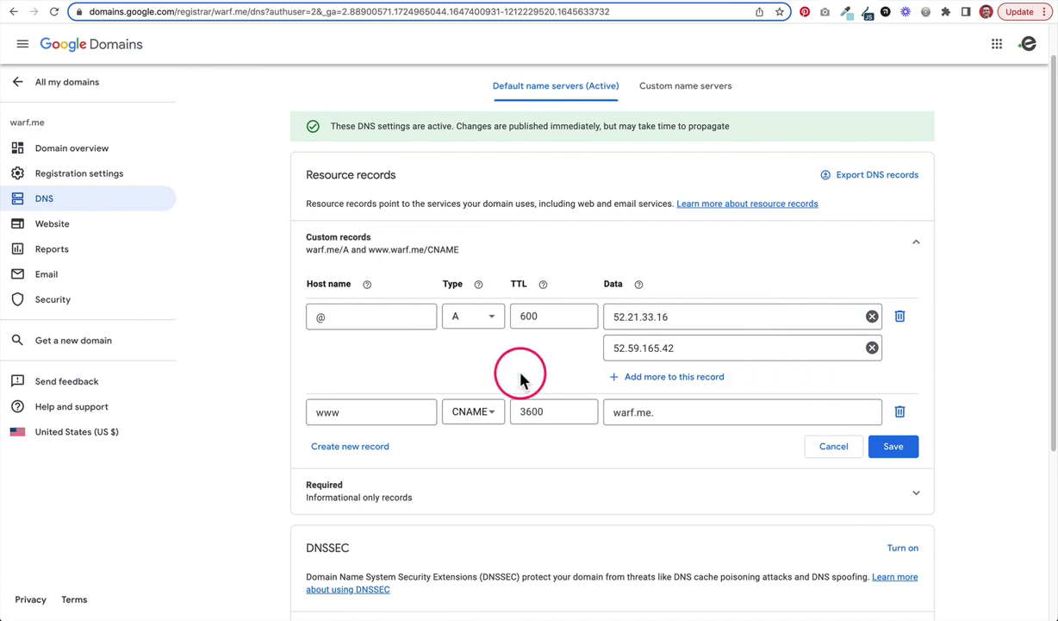
Step: Compare the record against the help article's instructions
{"action": "left_click", "coordinate": [938, 3]}
{"action": "scroll", "coordinate": [548, 166], "scroll_direction": "up", "scroll_amount": 15}
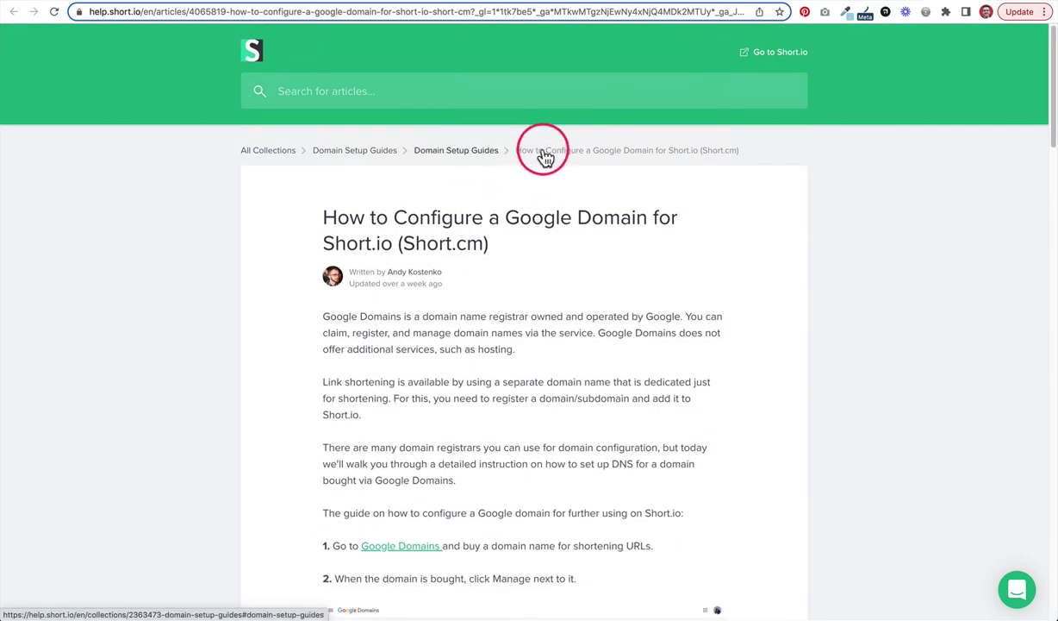
{"action": "left_click_drag", "start_coordinate": [529, 150], "coordinate": [787, 156]}
{"action": "left_click", "coordinate": [787, 156]}
{"action": "left_click", "coordinate": [841, 5]}
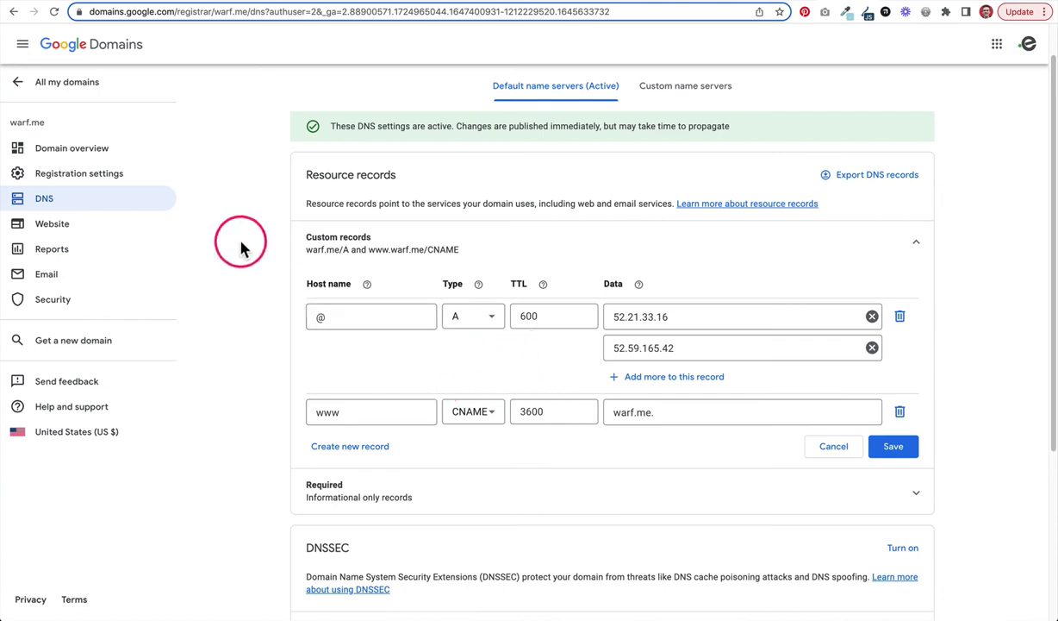
Step: Clear the @ host name and save the warf.me A records for 52.21.33.16 and 52.59.165.42
{"action": "left_click", "coordinate": [894, 449]}
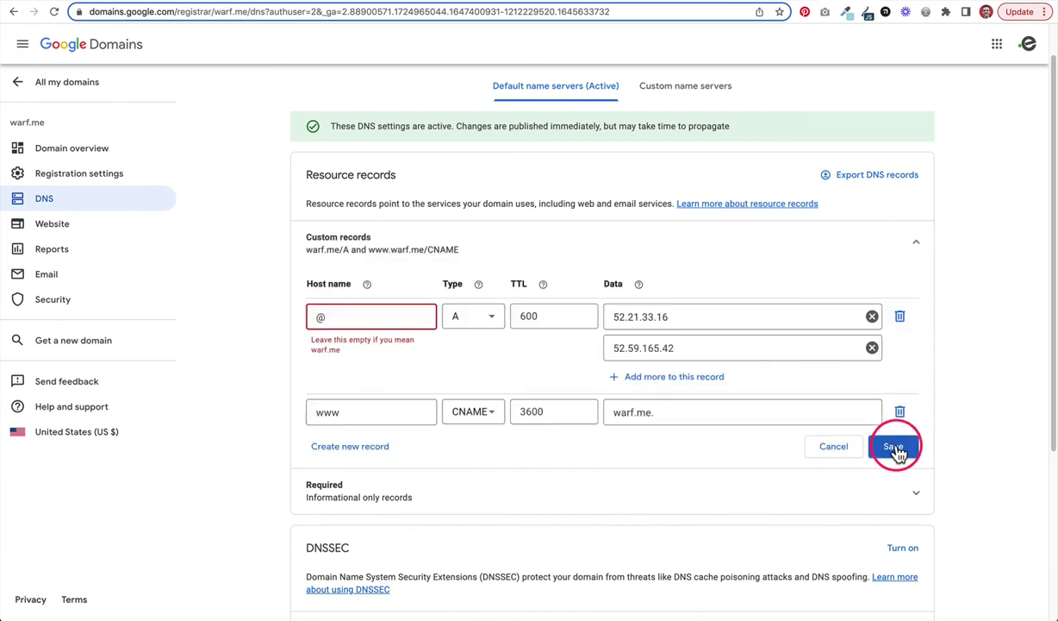
{"action": "left_click_drag", "start_coordinate": [313, 337], "coordinate": [379, 360]}
{"action": "left_click", "coordinate": [349, 315]}
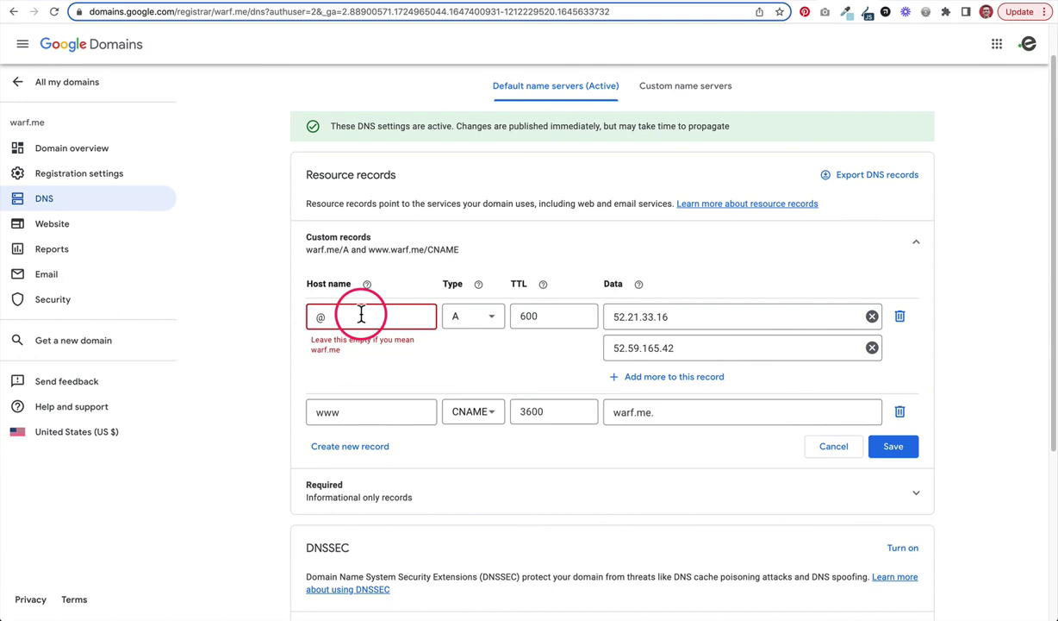
{"action": "key", "text": "BackSpace"}
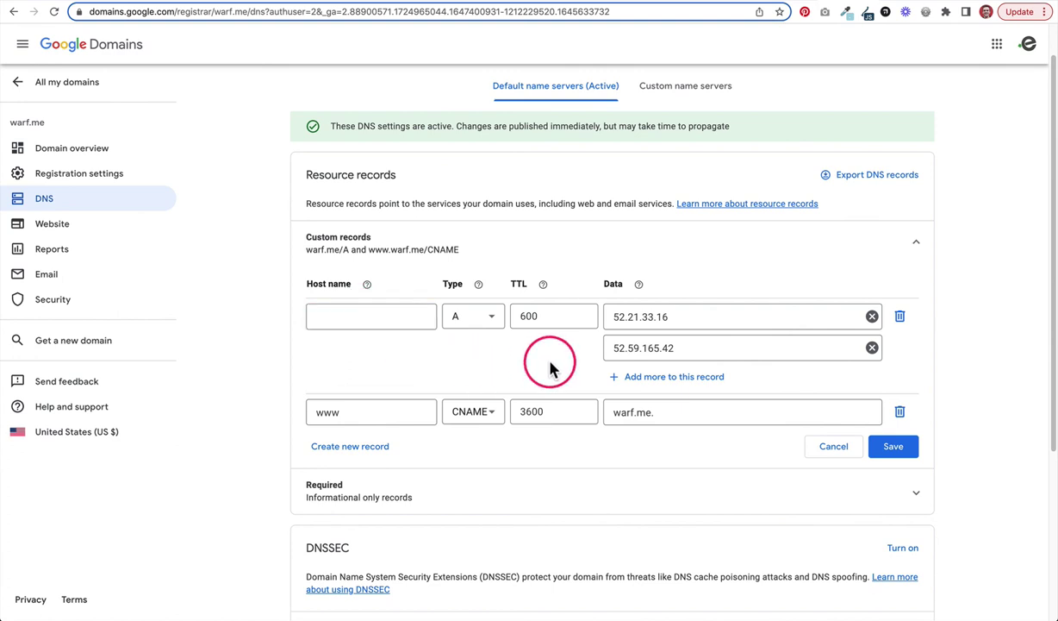
{"action": "left_click", "coordinate": [893, 446]}
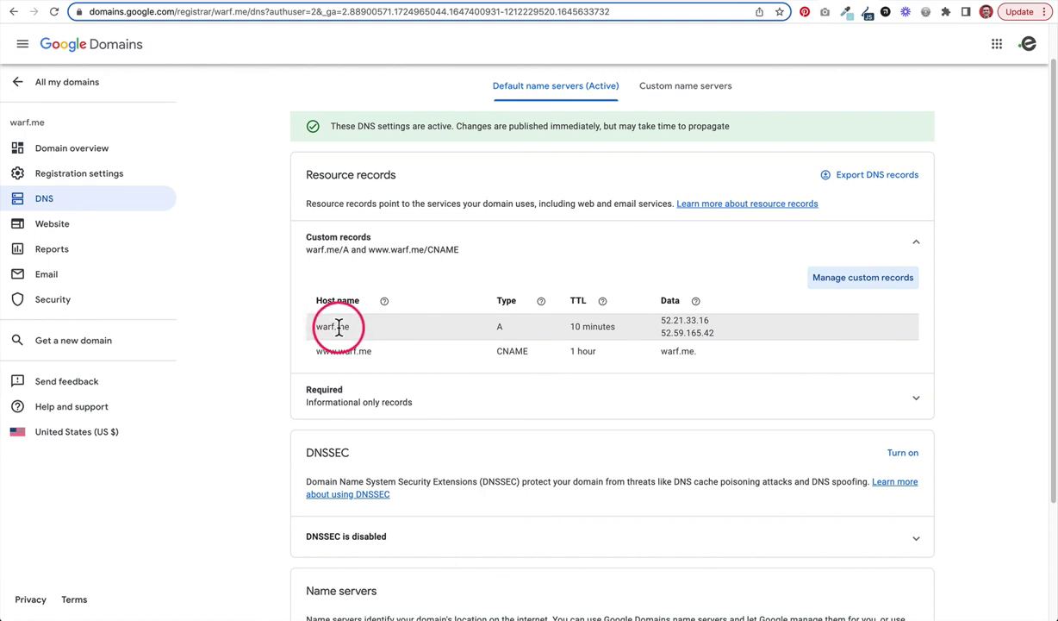
{"action": "left_click", "coordinate": [653, 240]}
{"action": "left_click", "coordinate": [652, 239]}
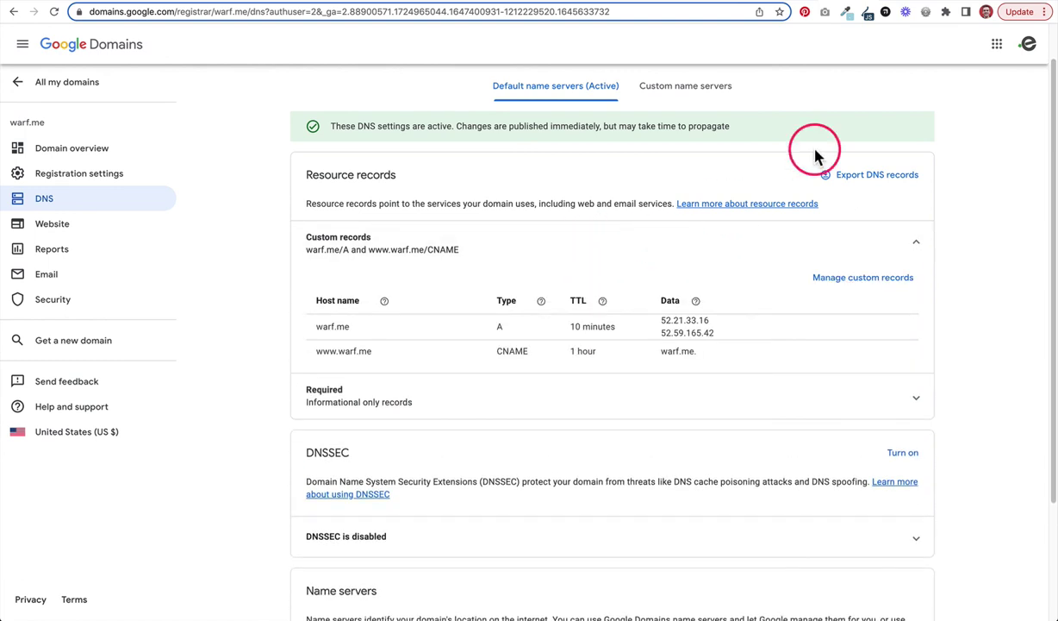
Step: Open the warf.me domain settings in Short.io and refresh the DNS check until it reports Active
{"action": "left_click", "coordinate": [881, 2]}
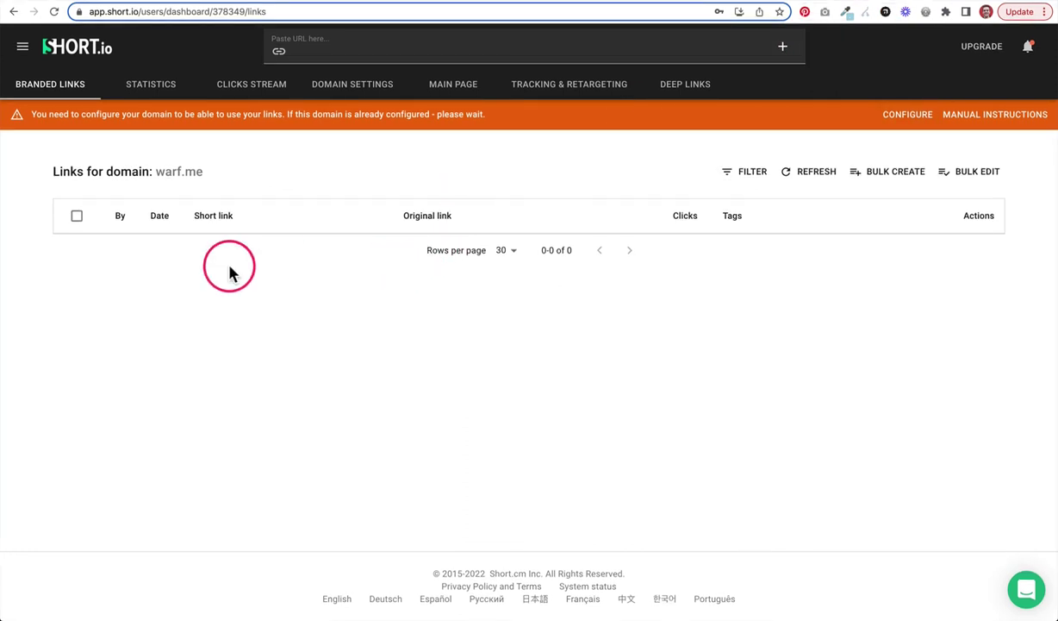
{"action": "left_click", "coordinate": [349, 90]}
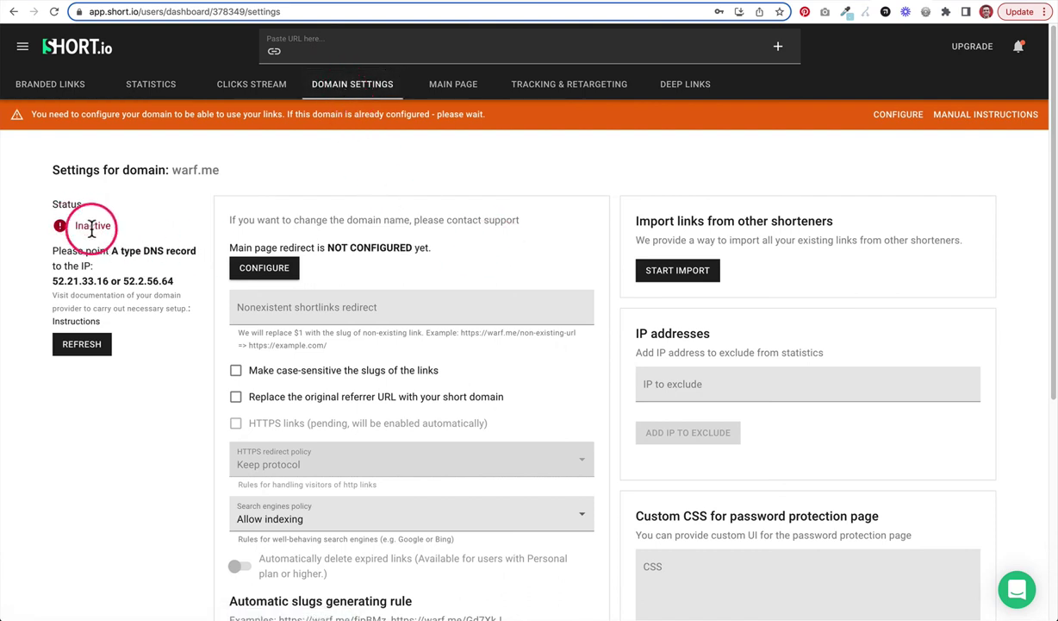
{"action": "triple_click", "coordinate": [146, 281]}
{"action": "left_click", "coordinate": [150, 281]}
{"action": "left_click", "coordinate": [80, 344]}
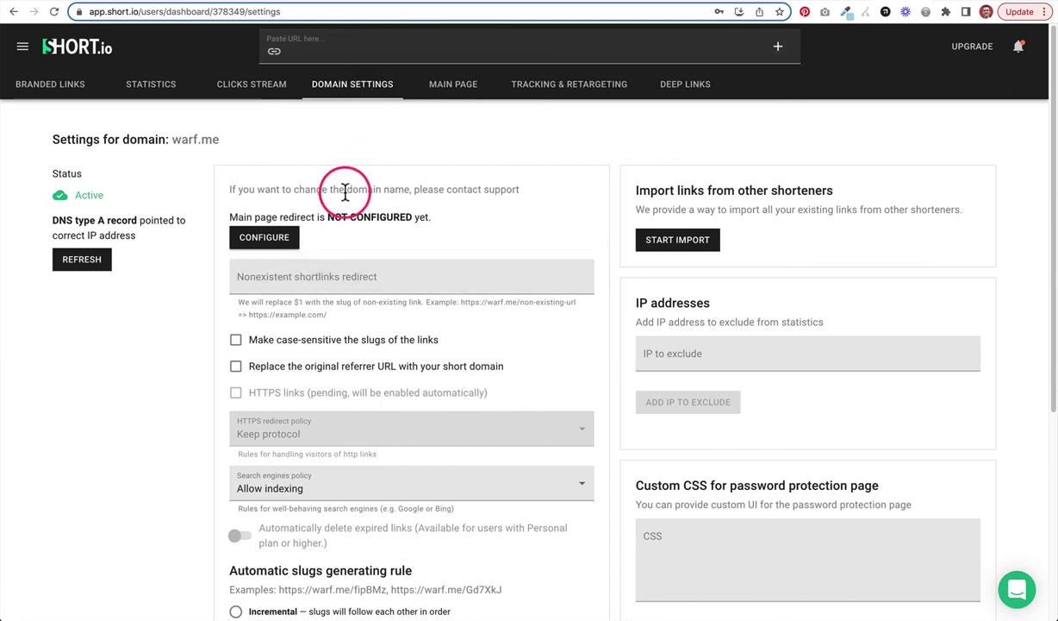
{"action": "left_click_drag", "start_coordinate": [171, 140], "coordinate": [229, 146]}
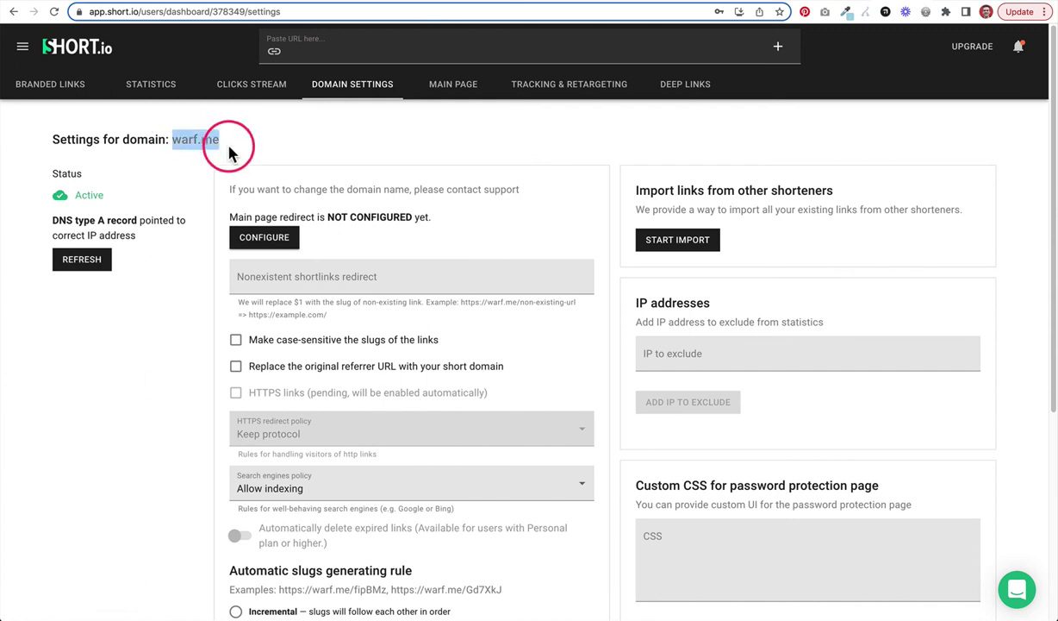
{"action": "left_click", "coordinate": [256, 148]}
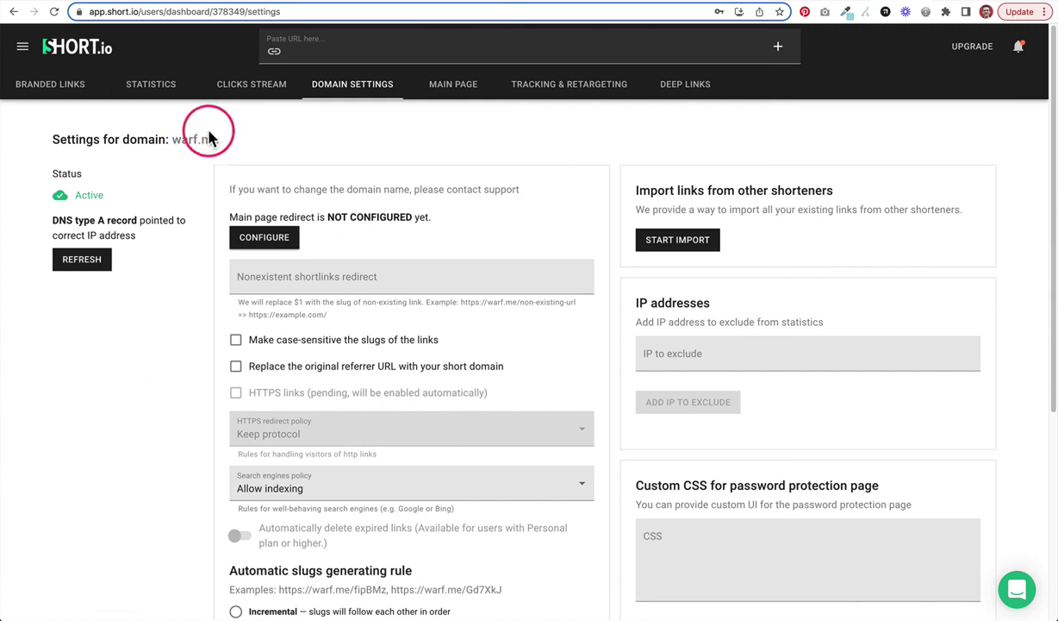